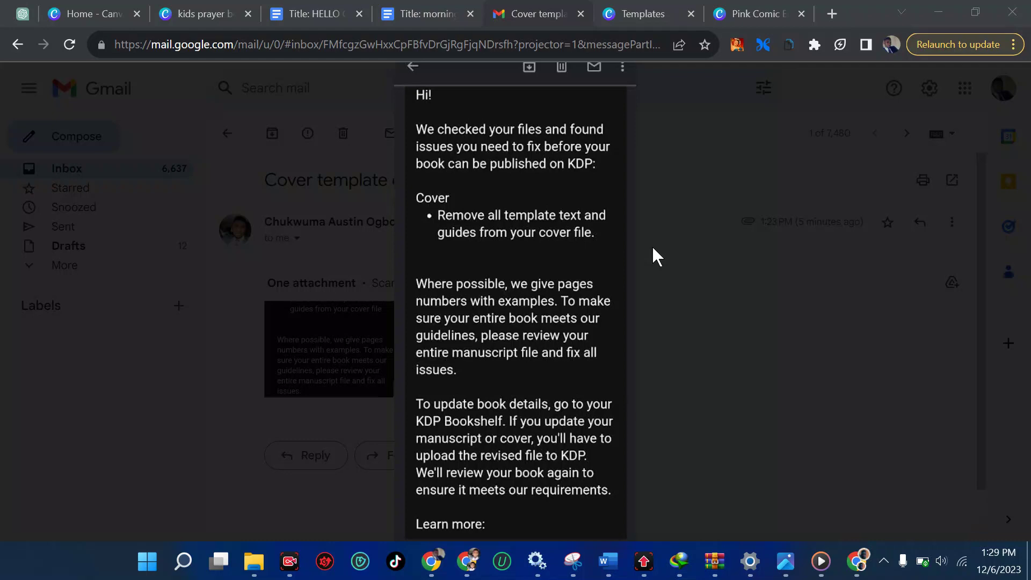
- Zoom in and out on the KDP feedback screenshot to read its message
left_click(577, 166)
left_click(578, 169)
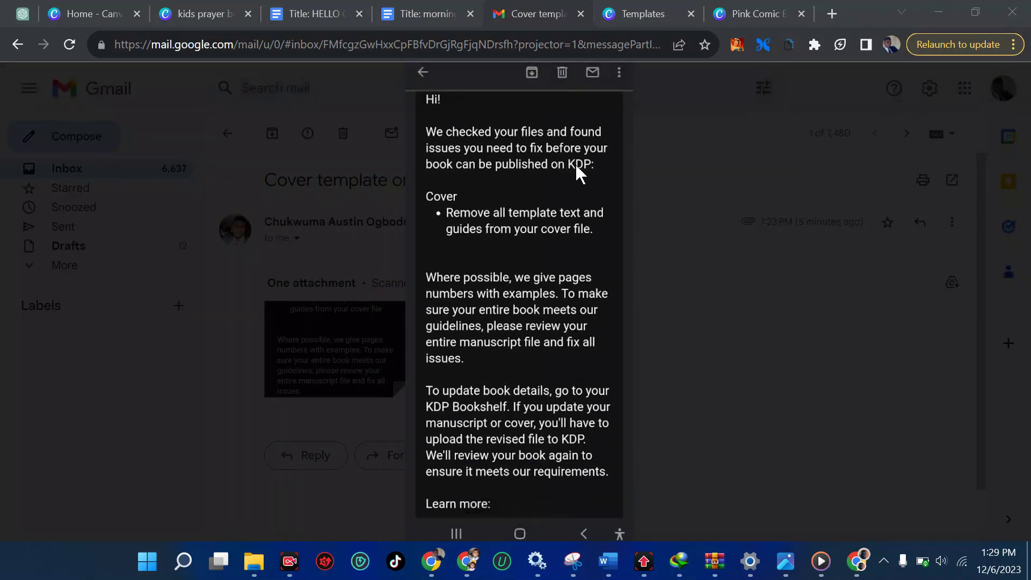
left_click(450, 199)
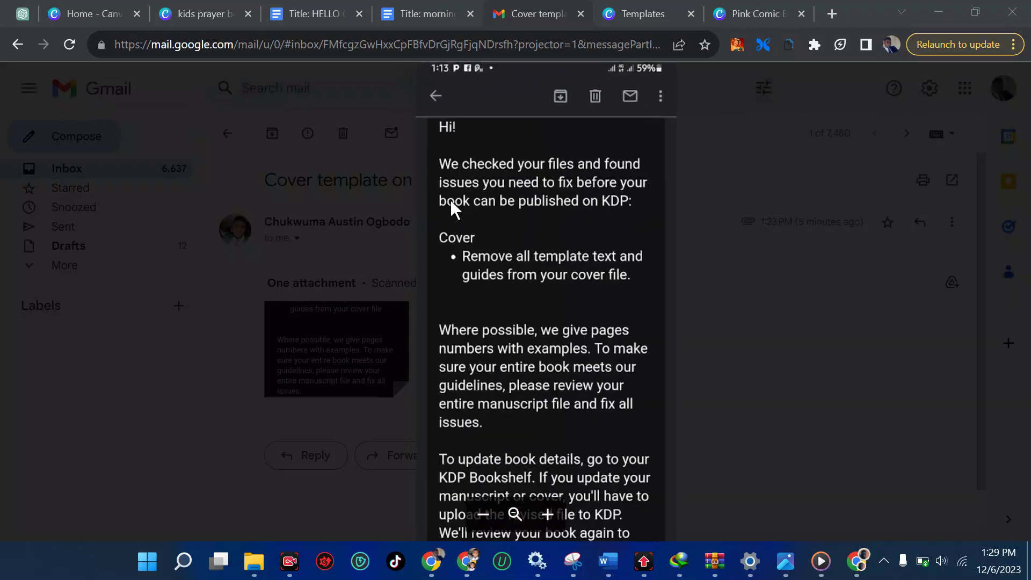
left_click(450, 200)
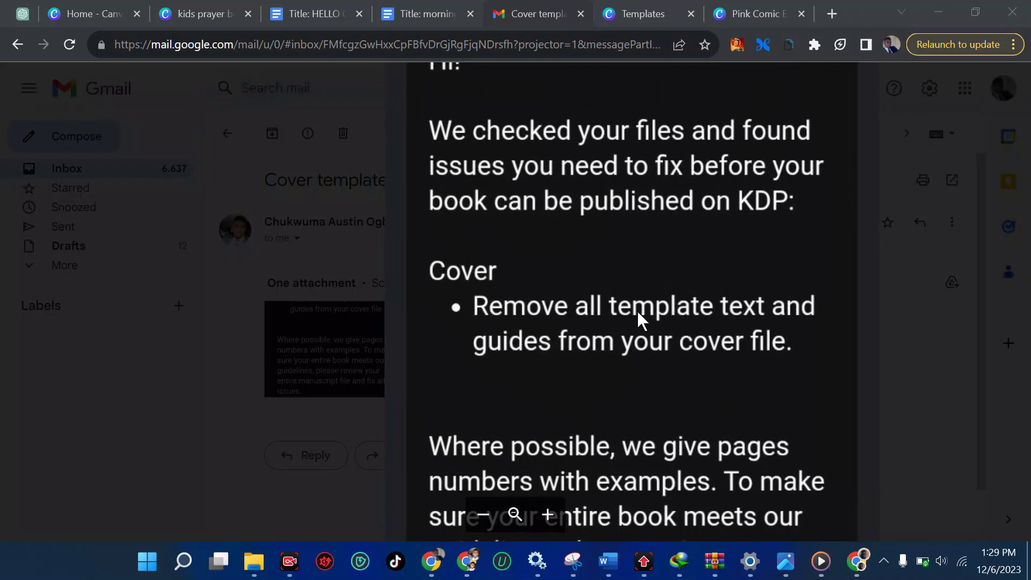
left_click(754, 314)
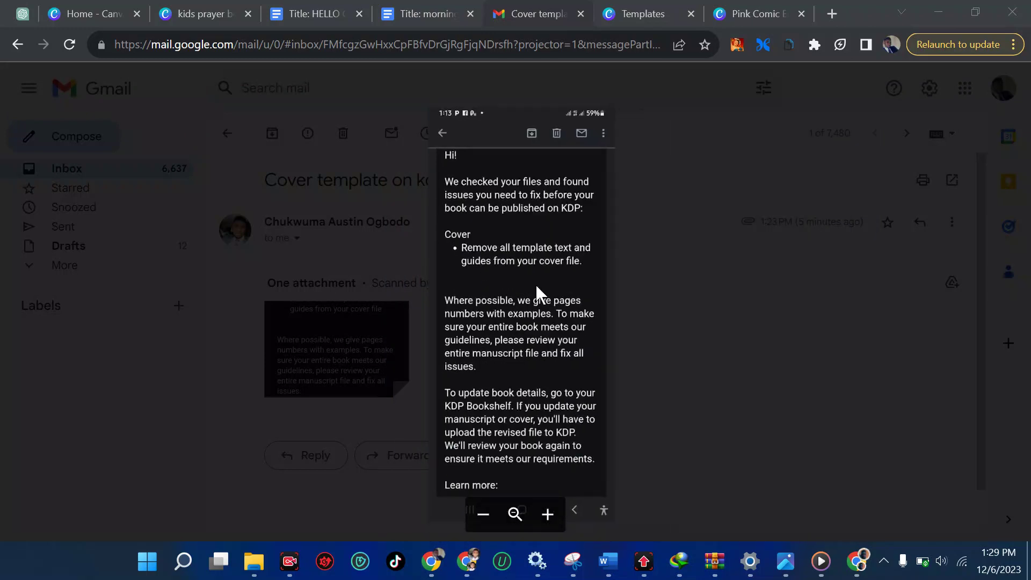
left_click(527, 268)
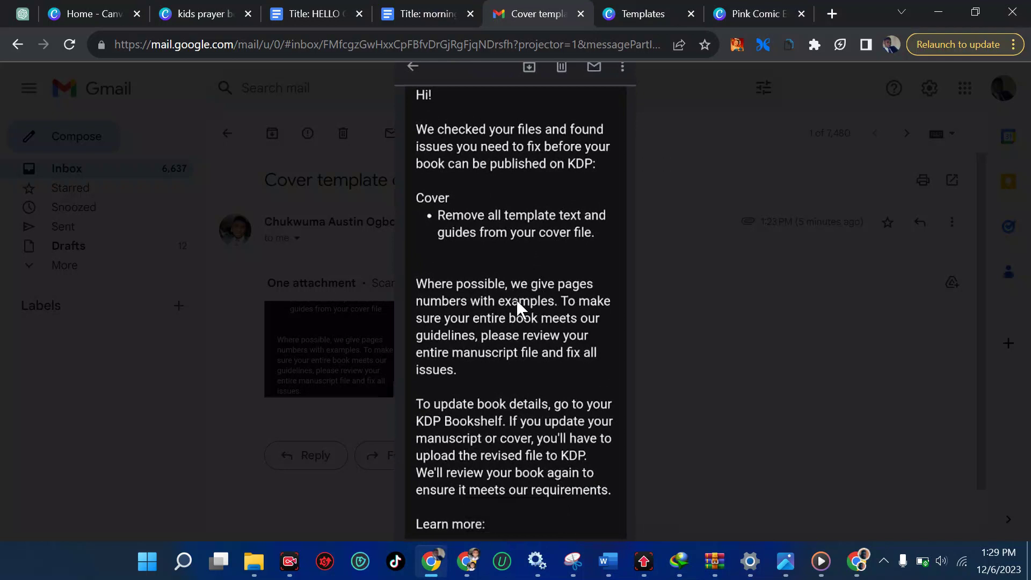
- Switch to the other window's KDP email and highlight the word Interior
mouse_move(468, 562)
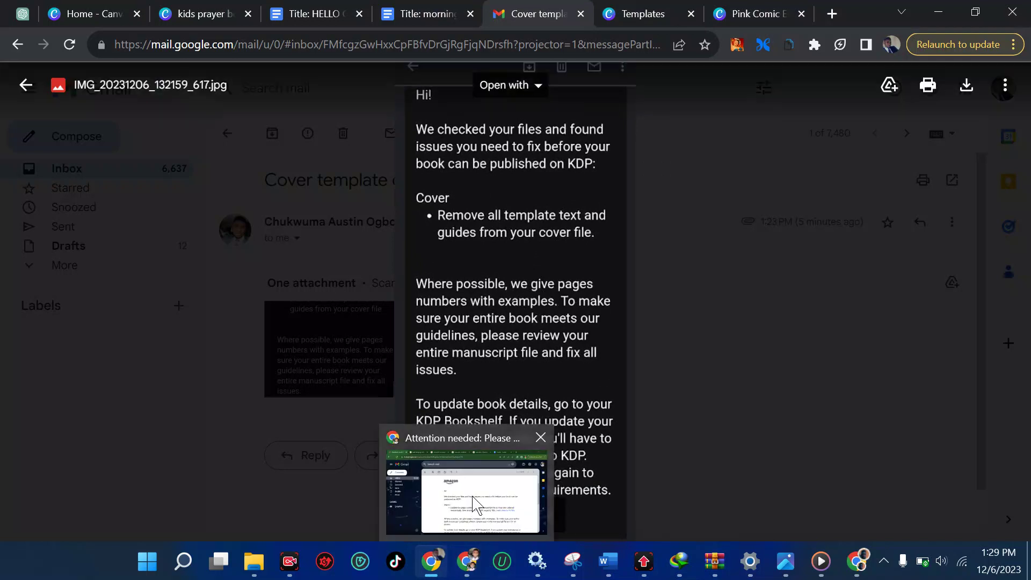
left_click(473, 497)
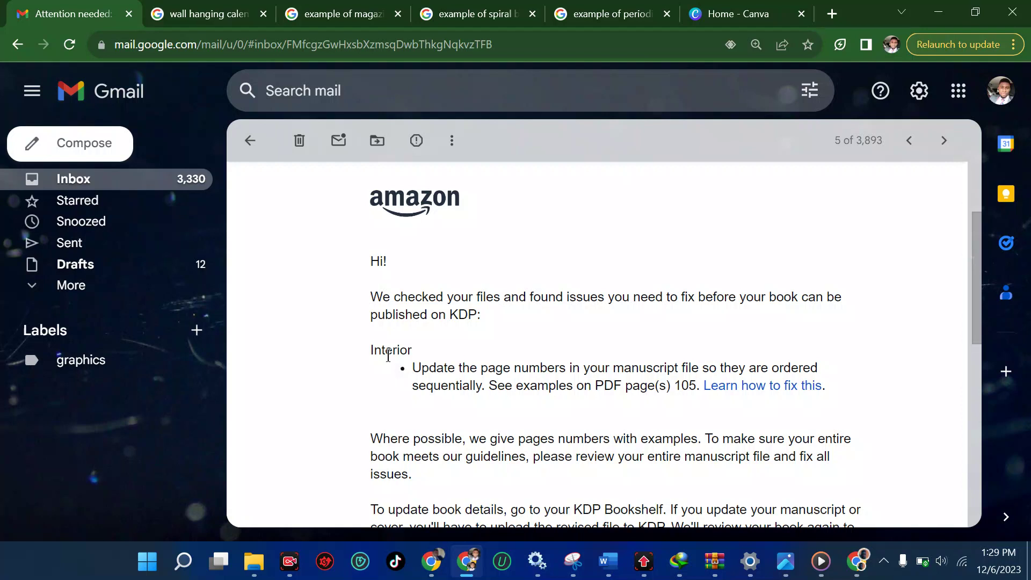
left_click_drag(371, 352, 421, 356)
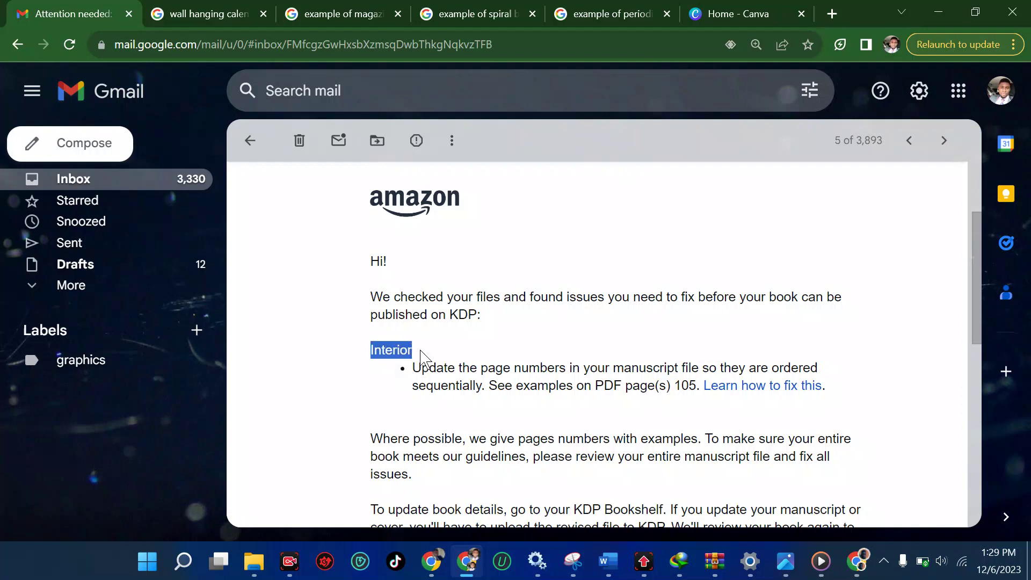
- Switch back to the Chrome window showing the KDP cover feedback attachment
mouse_move(432, 561)
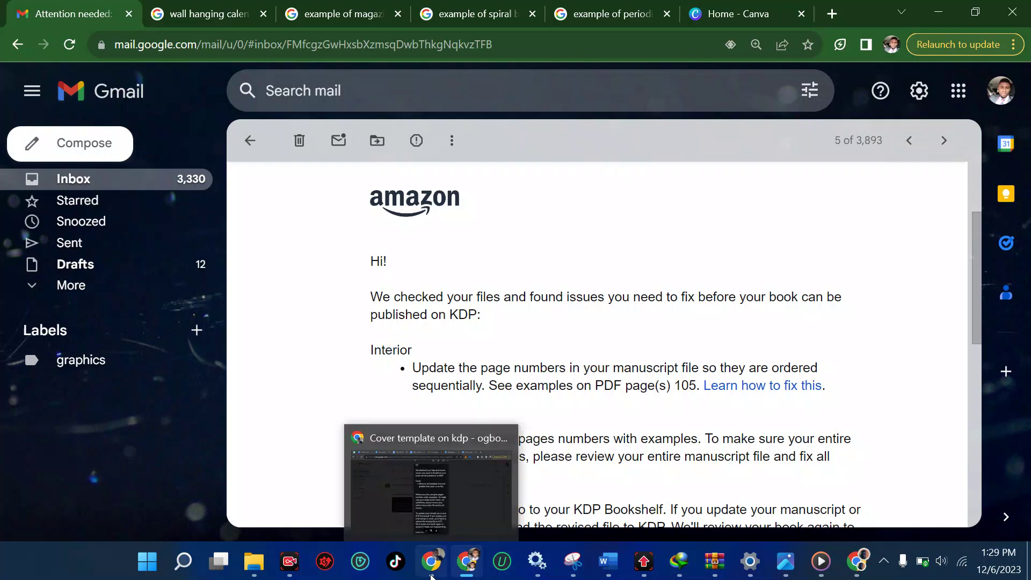
left_click(426, 498)
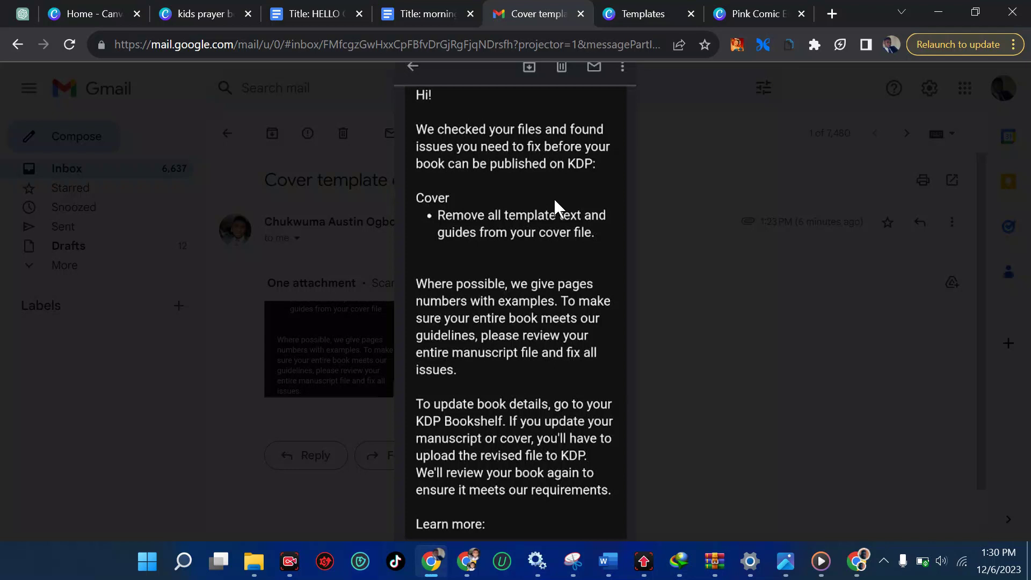
- Open the HELLO GOD devotion guide document in Google Docs and scroll through it
left_click(424, 10)
left_click(287, 11)
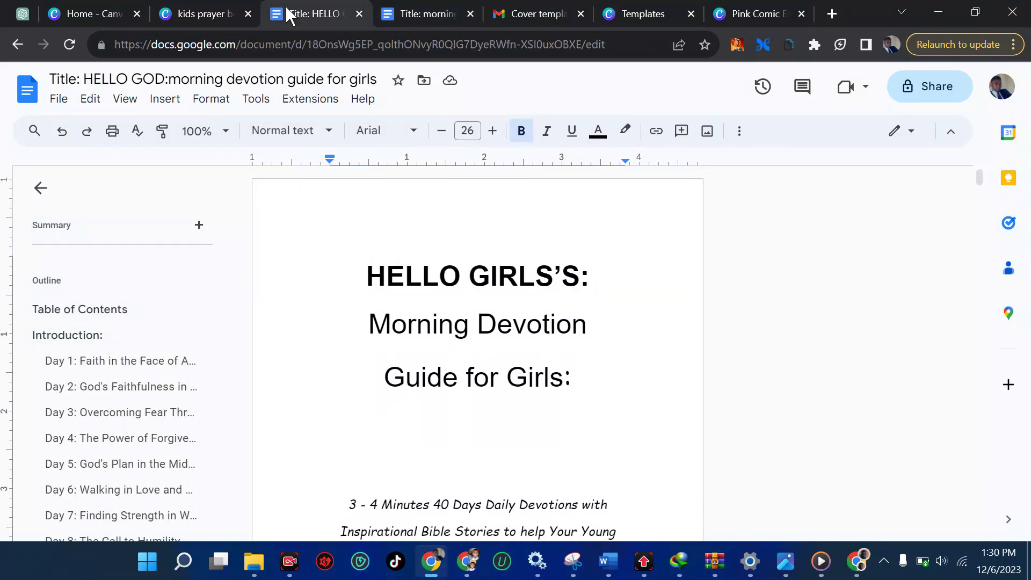
scroll(424, 251, "down", 7)
scroll(425, 252, "down", 1)
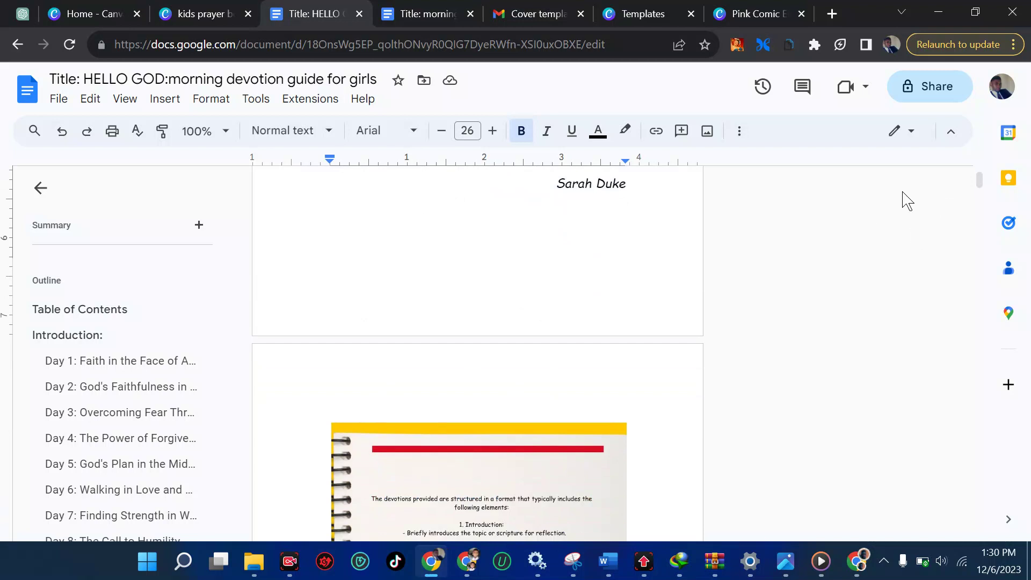
- From the Canva tab, search the web for 'book' to find KDP's cover calculator
left_click(731, 9)
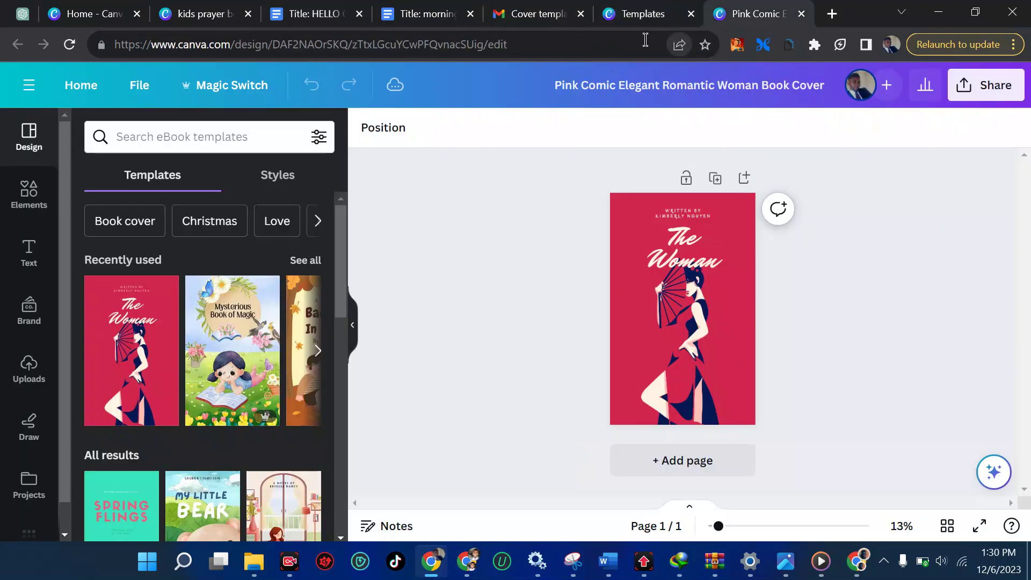
left_click(632, 43)
type("book")
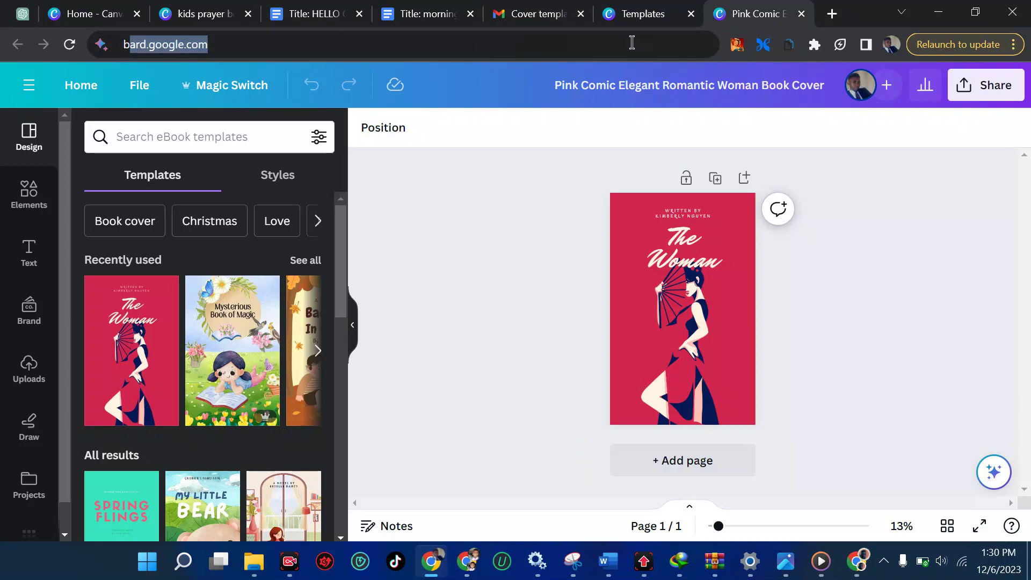
key("Return")
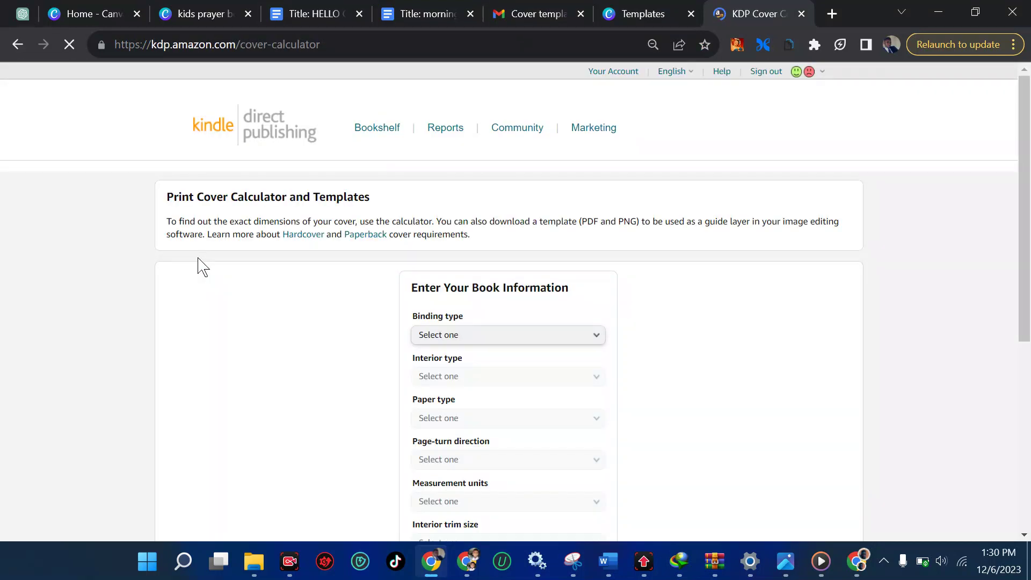
- Choose Paperback binding, a Black & white interior and White paper in the calculator
left_click(453, 338)
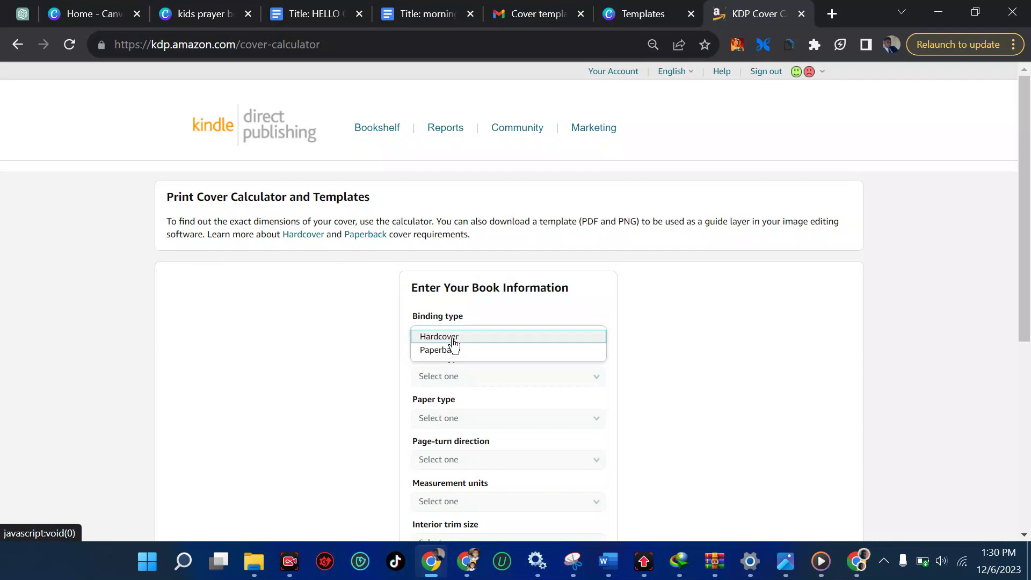
left_click(459, 350)
scroll(466, 360, "down", 2)
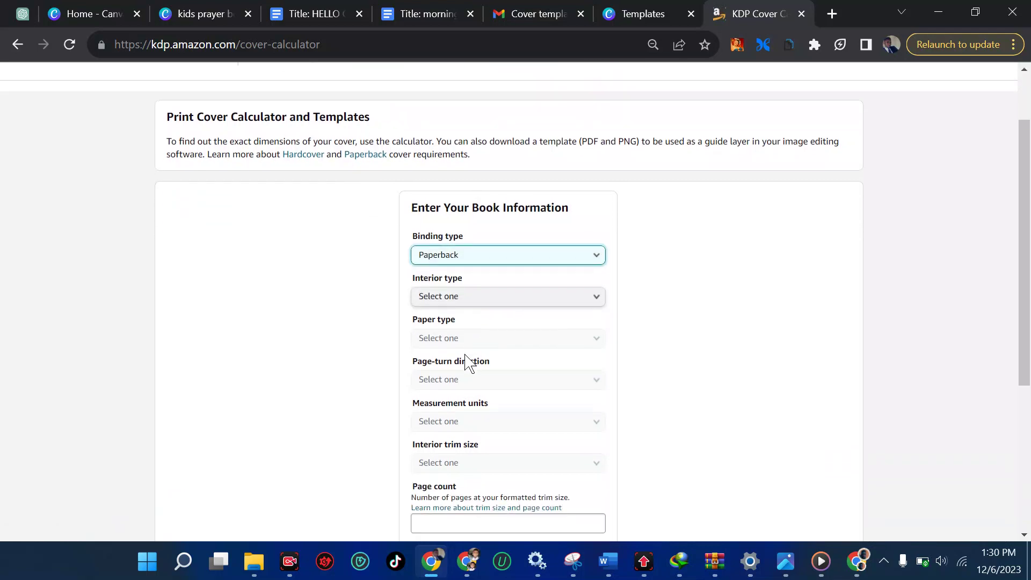
left_click(497, 297)
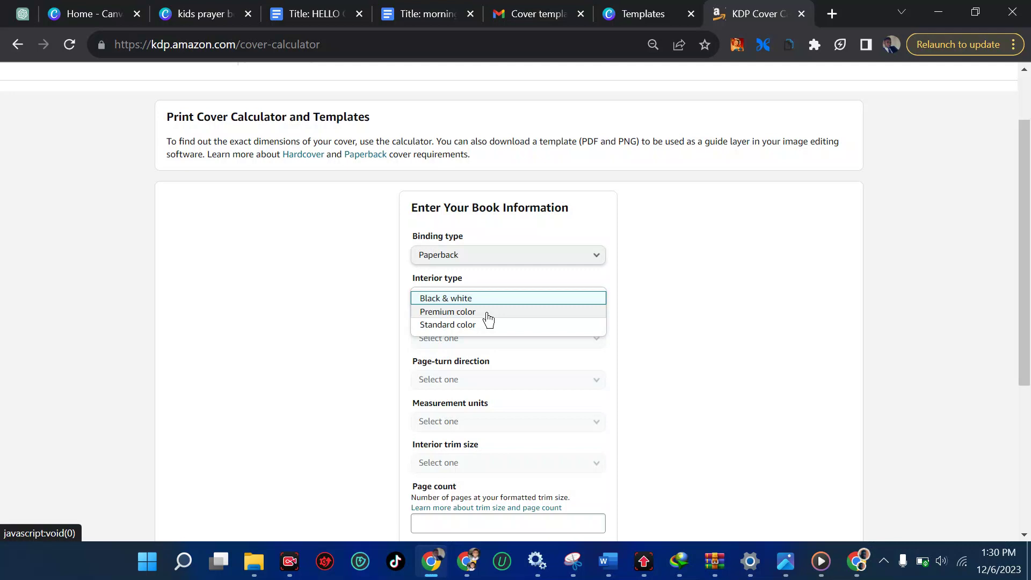
left_click(492, 299)
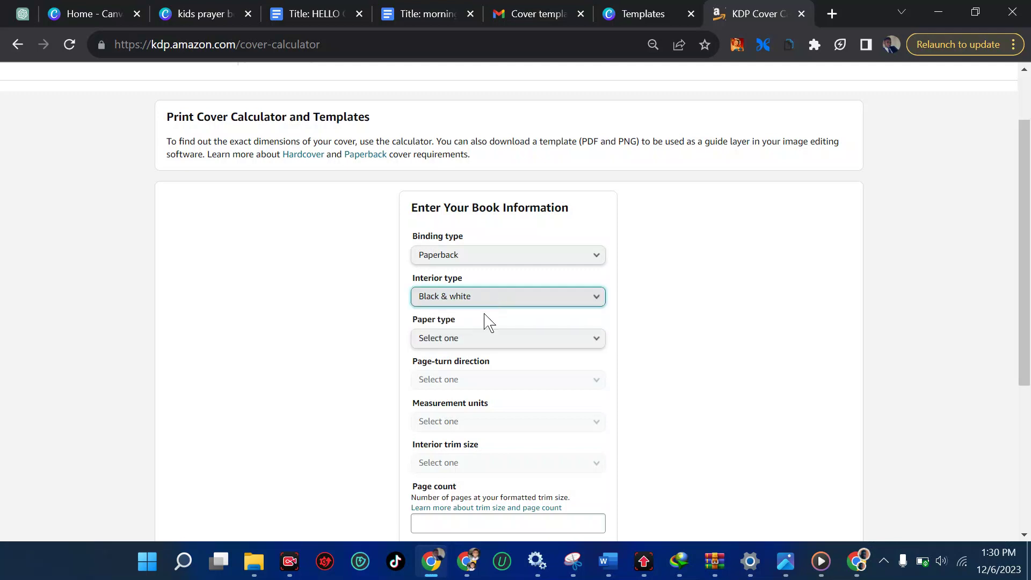
left_click(467, 340)
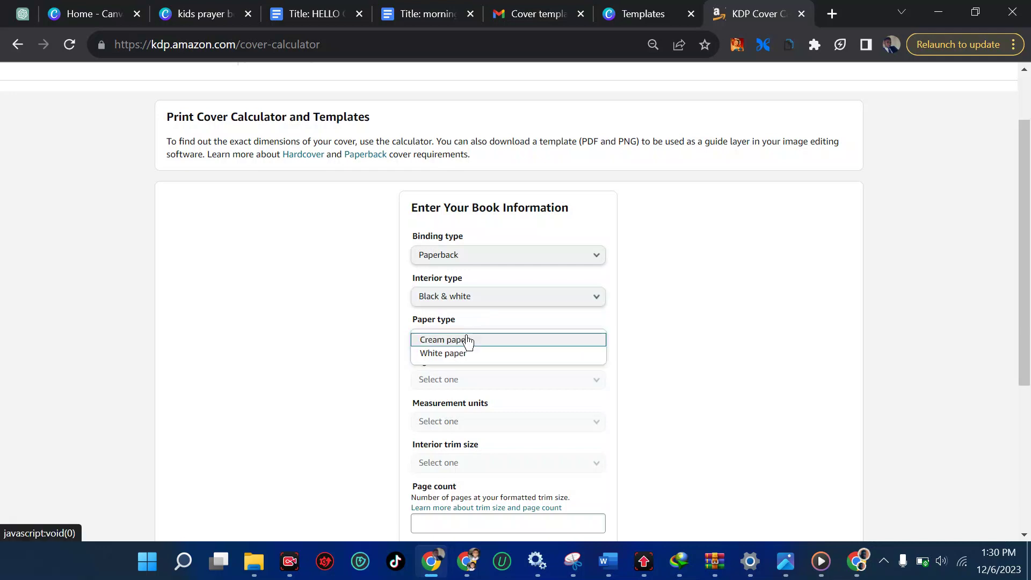
left_click(476, 353)
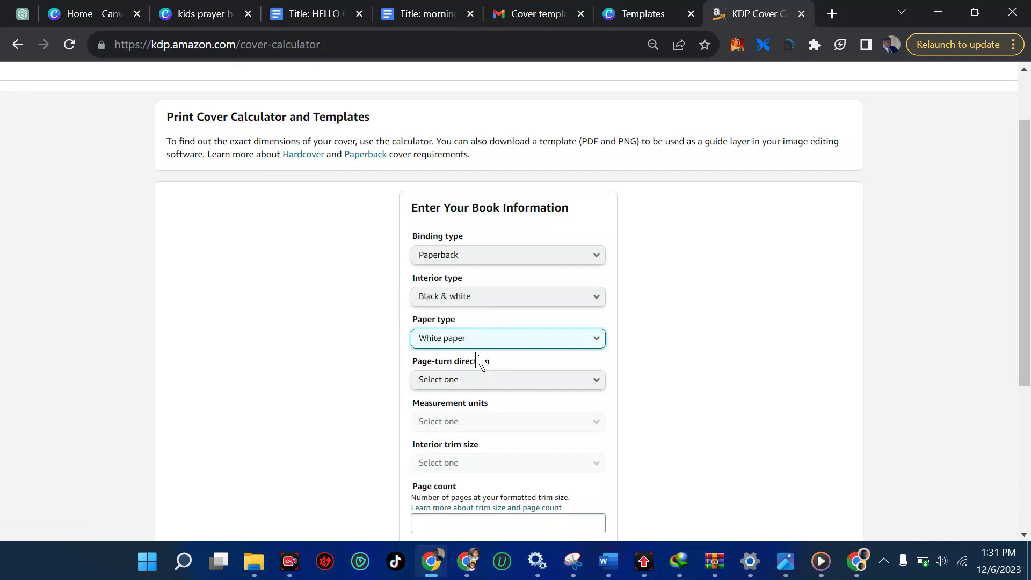
- Set Left to Right page turning, Inches units and the 6 x 9 in trim size
scroll(479, 359, "down", 2)
left_click(472, 295)
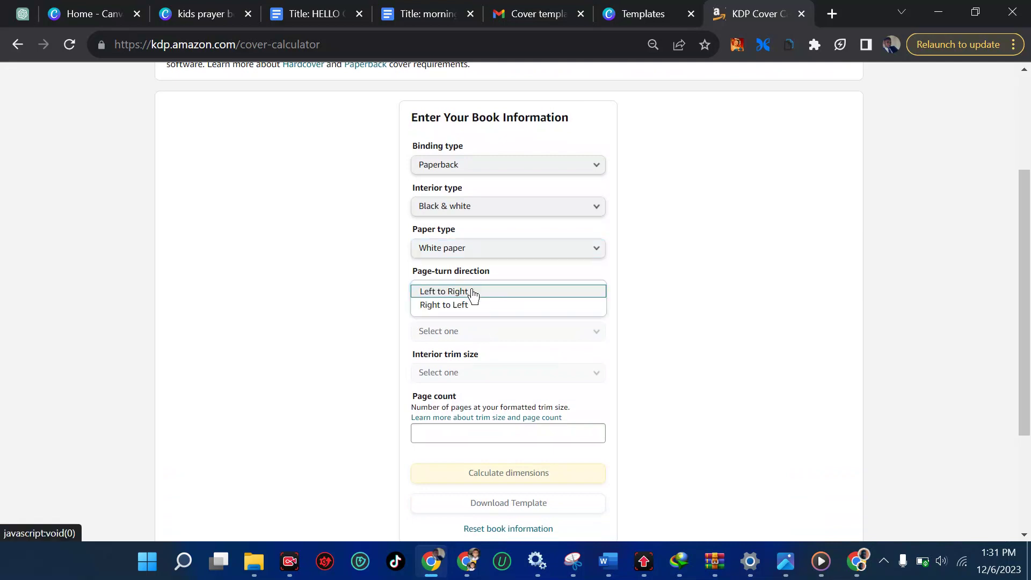
left_click(472, 295)
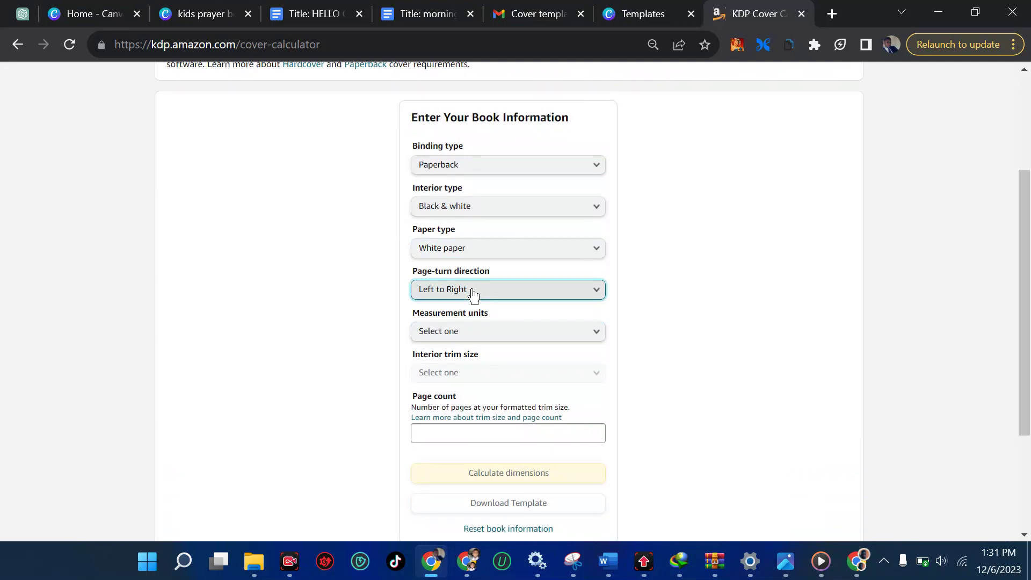
scroll(472, 295, "down", 1)
left_click(466, 337)
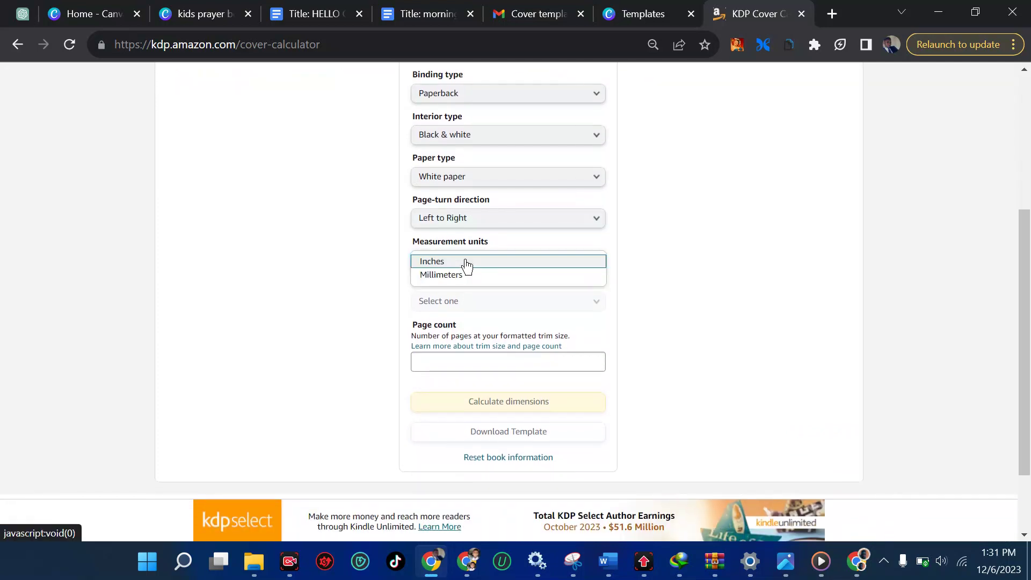
left_click(466, 263)
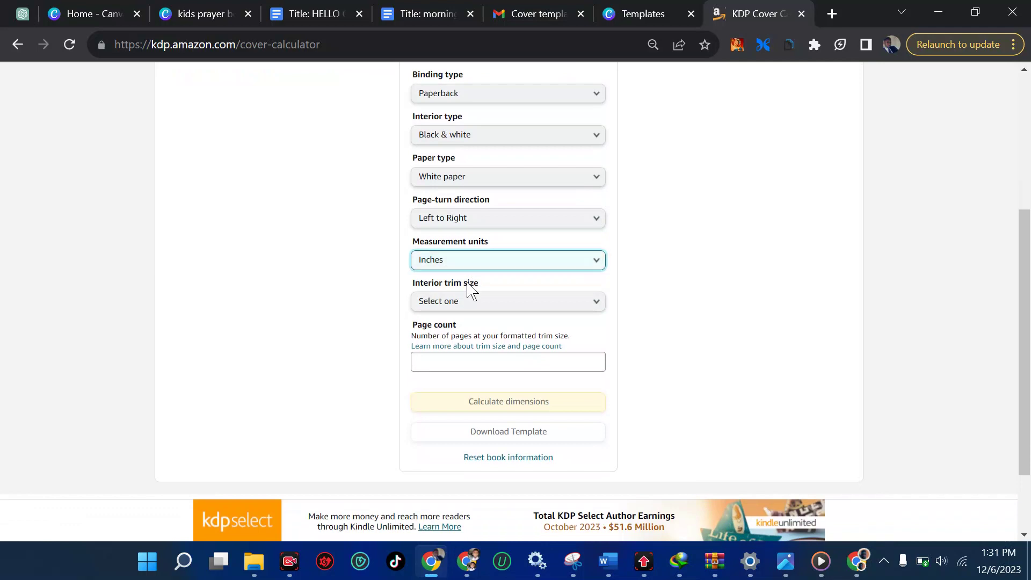
left_click(467, 301)
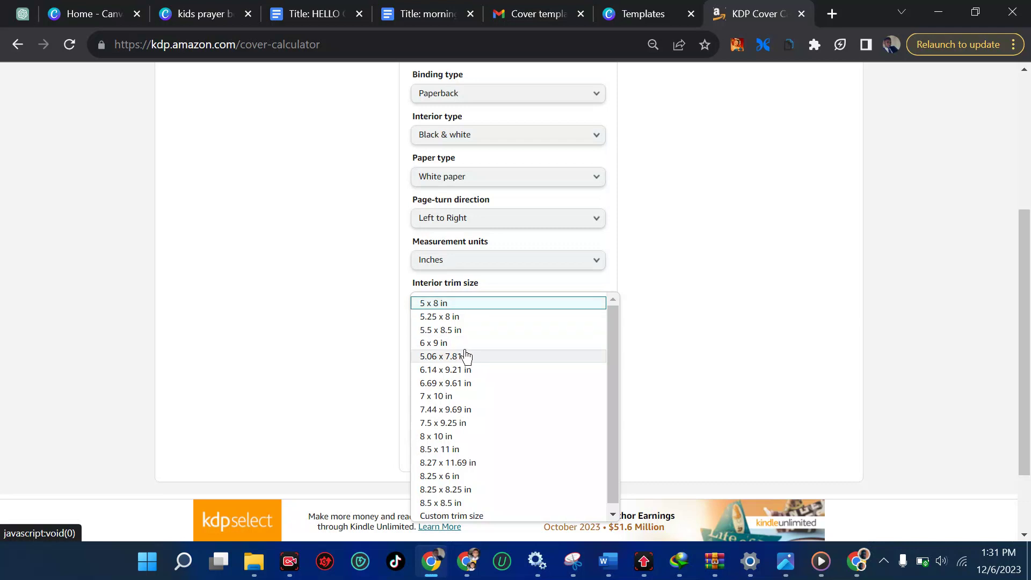
left_click(463, 339)
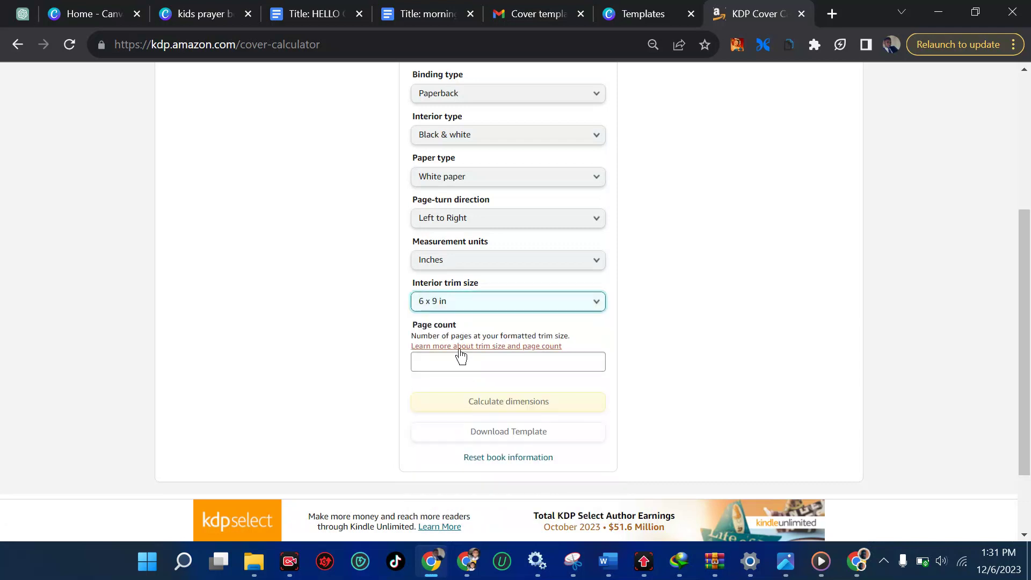
- Enter a 100-page count, fixing the mistyped 1000, and calculate the cover dimensions
left_click(453, 360)
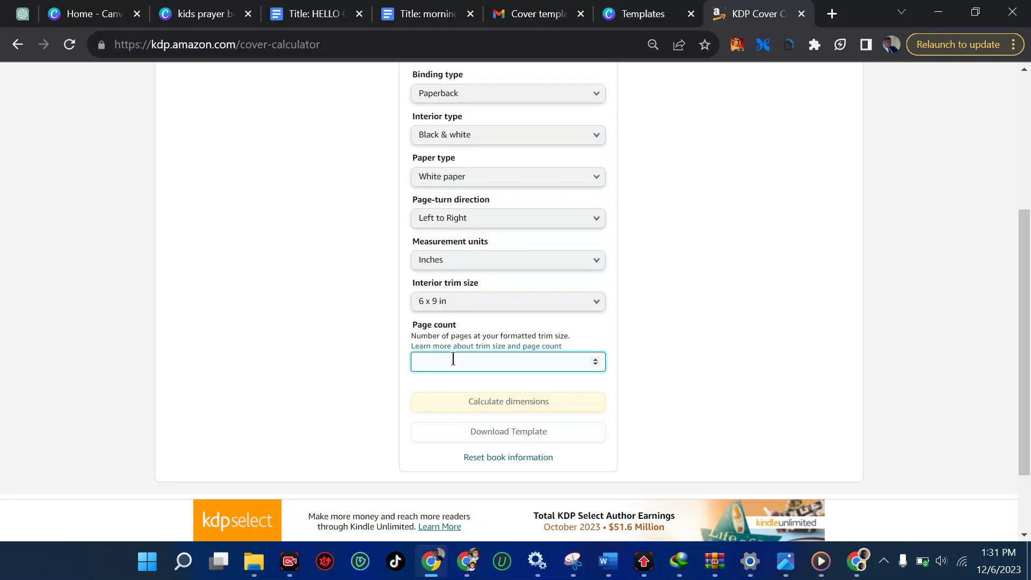
type("1000")
scroll(453, 358, "down", 1)
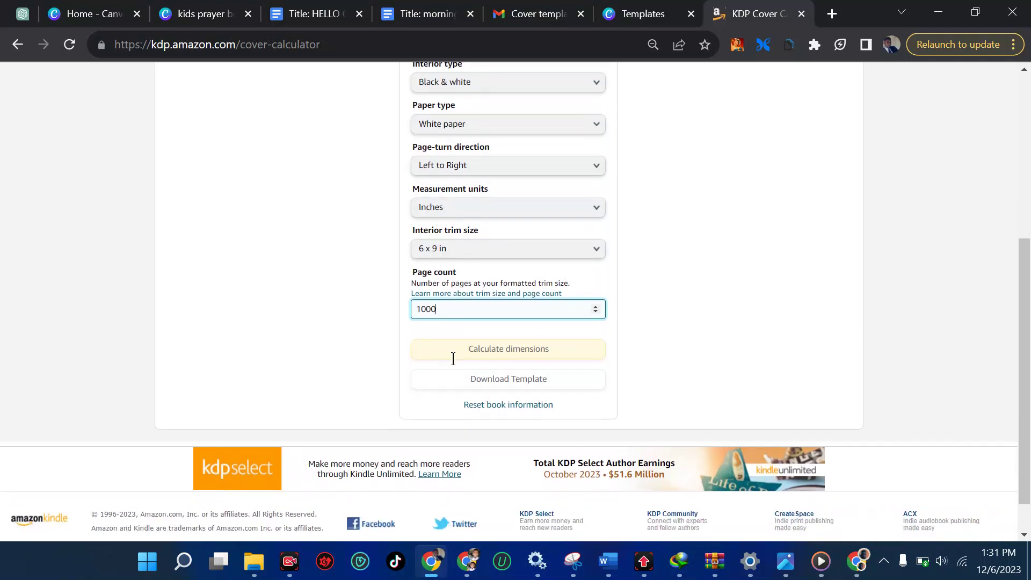
left_click(585, 337)
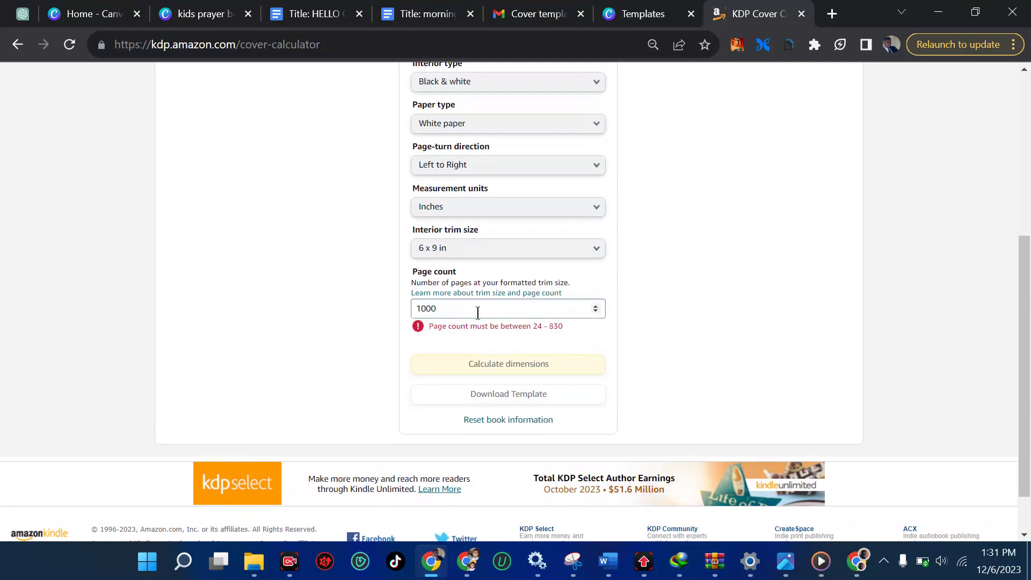
left_click(472, 312)
key("BackSpace")
left_click(584, 358)
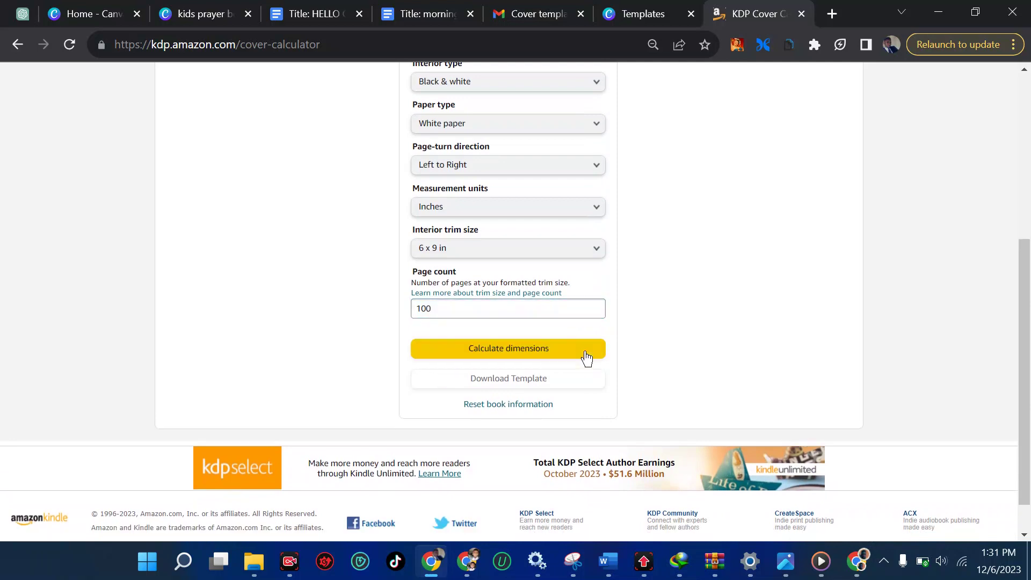
left_click(541, 356)
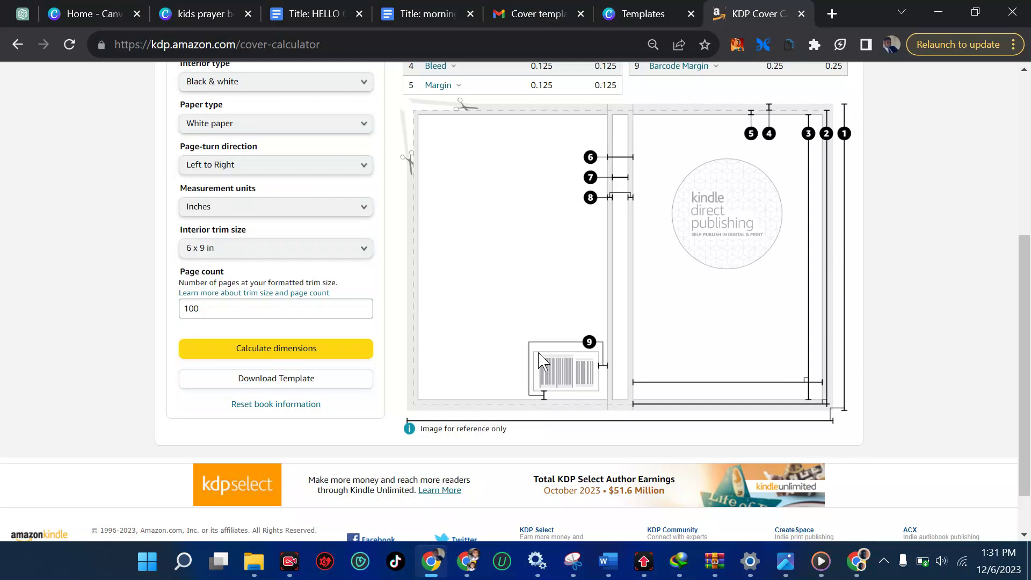
- Scroll up to the dimensions table and highlight the 12.475 in full-cover width
scroll(542, 359, "up", 1)
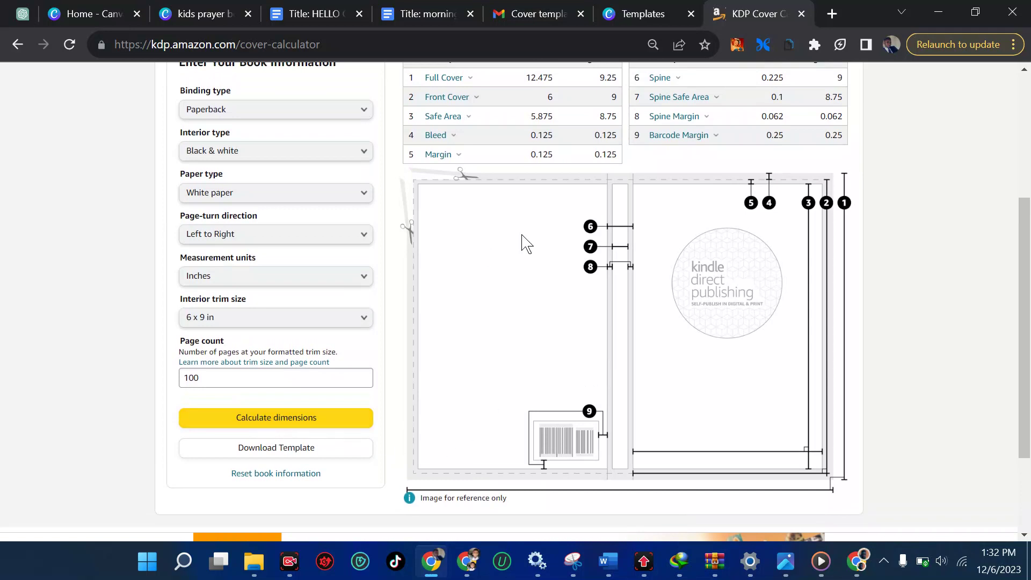
scroll(523, 239, "up", 2)
left_click_drag(555, 210, 612, 208)
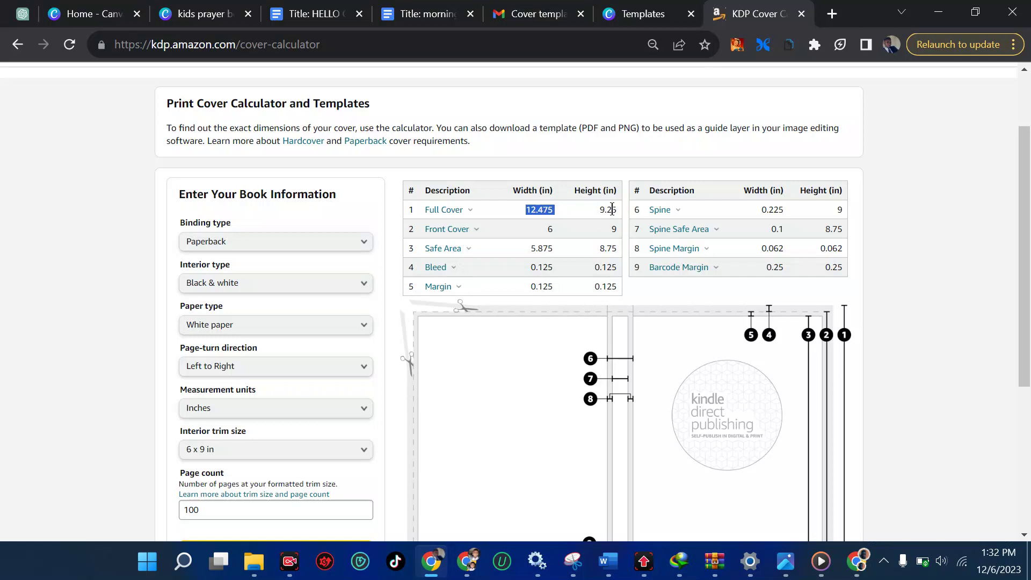
- Close the Canva template preview and start a custom-size design measured in inches
left_click(650, 8)
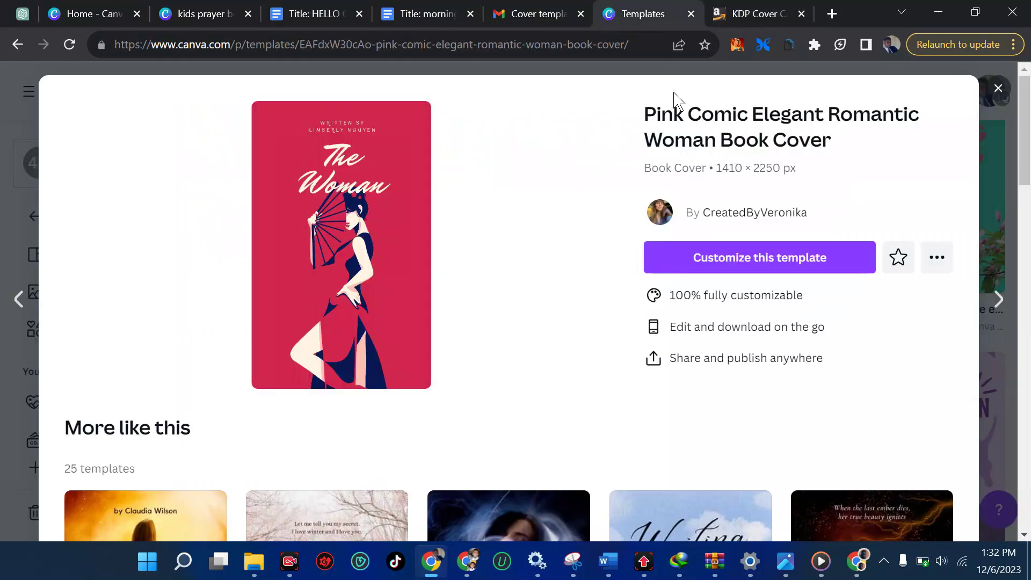
left_click(997, 89)
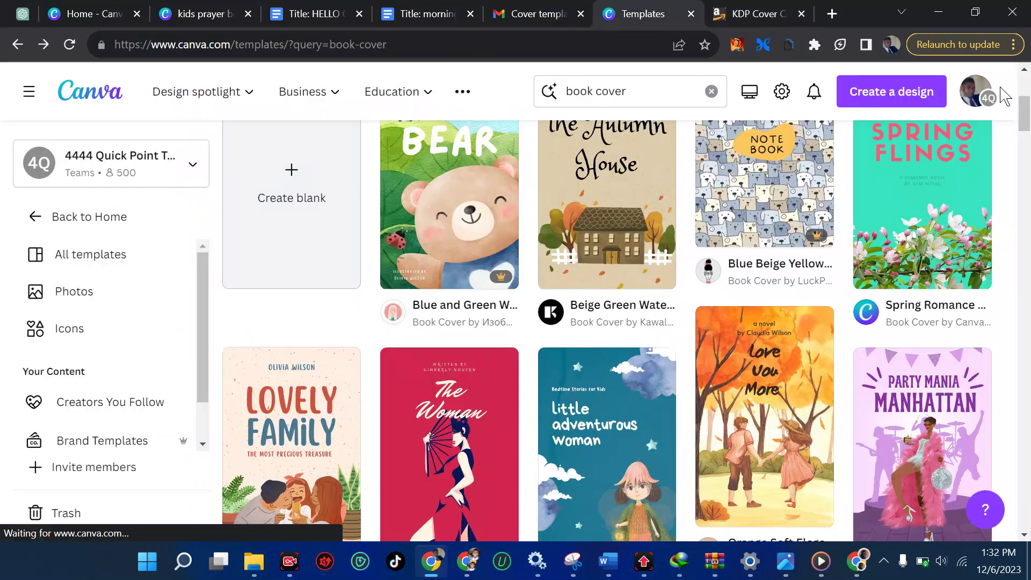
left_click(895, 92)
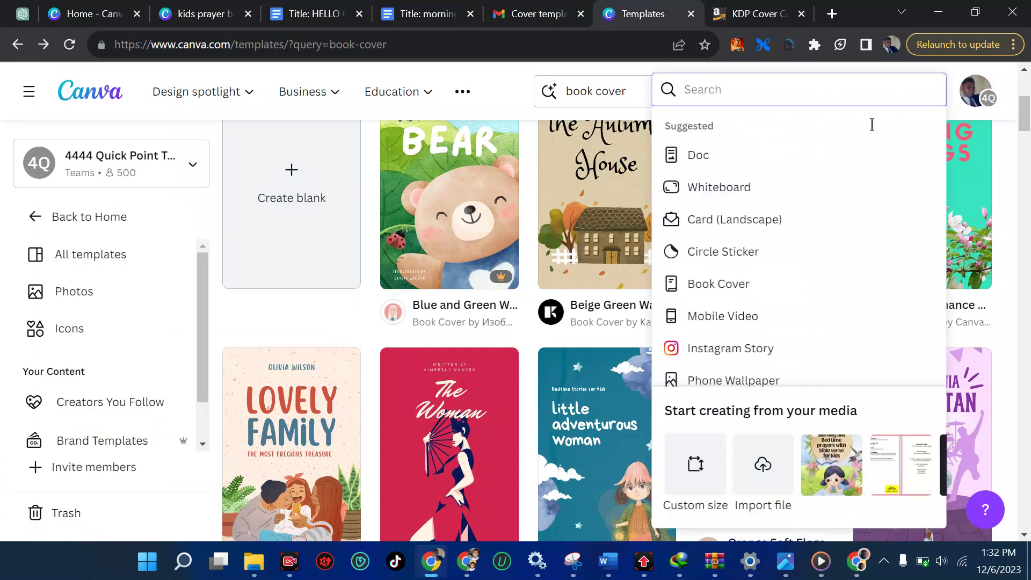
left_click(692, 479)
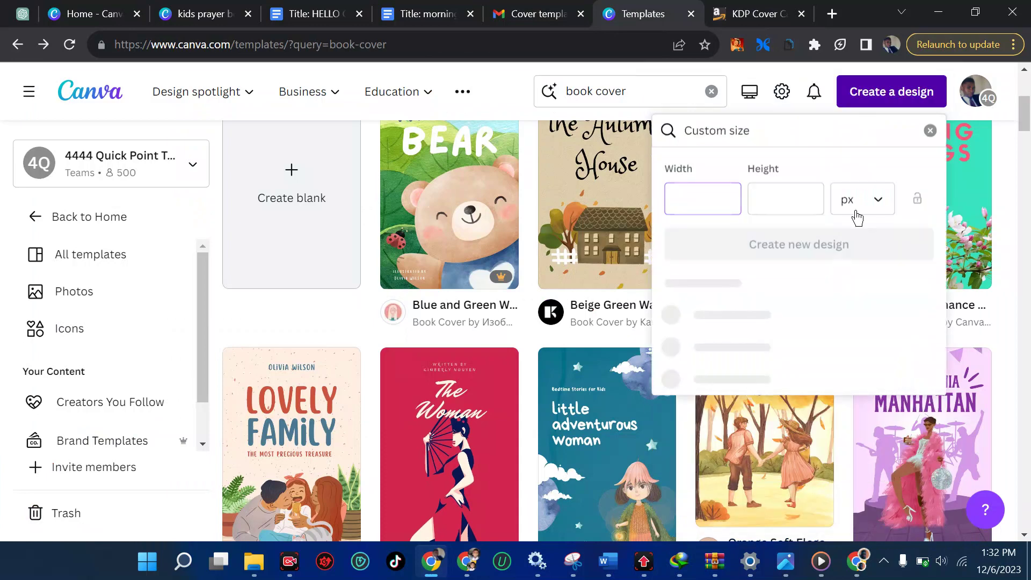
left_click(862, 206)
left_click(806, 277)
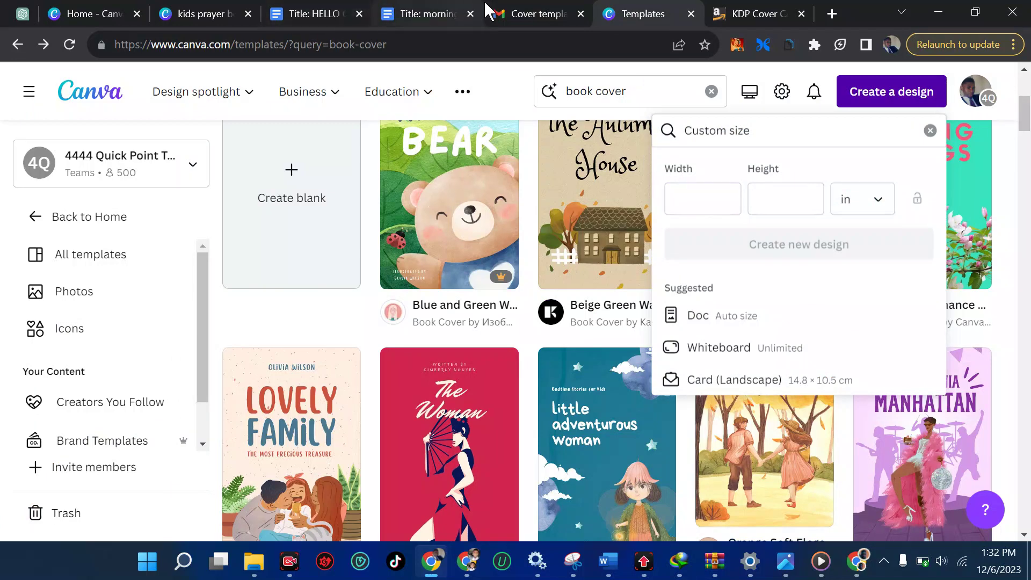
- Check the KDP calculator, then enter 12.475 × 9.25 in and create the design
left_click(526, 14)
left_click(671, 12)
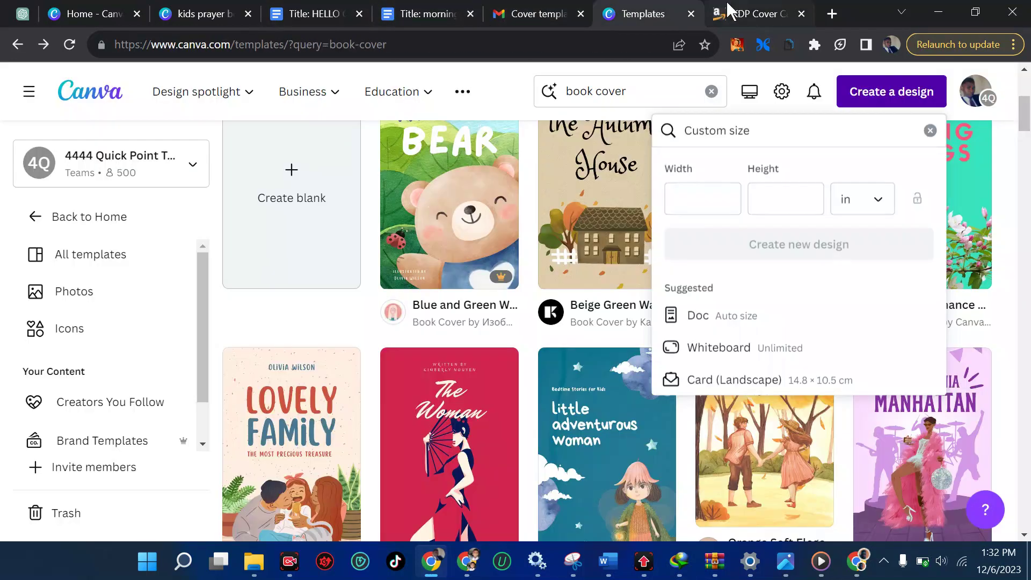
left_click(740, 12)
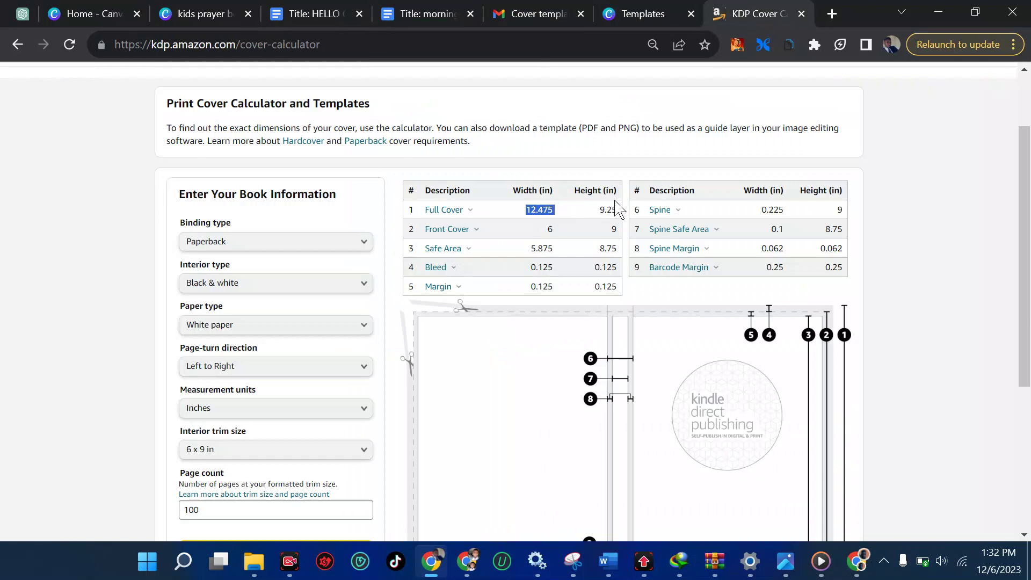
left_click(618, 11)
left_click(694, 207)
left_click(768, 199)
type("9.25")
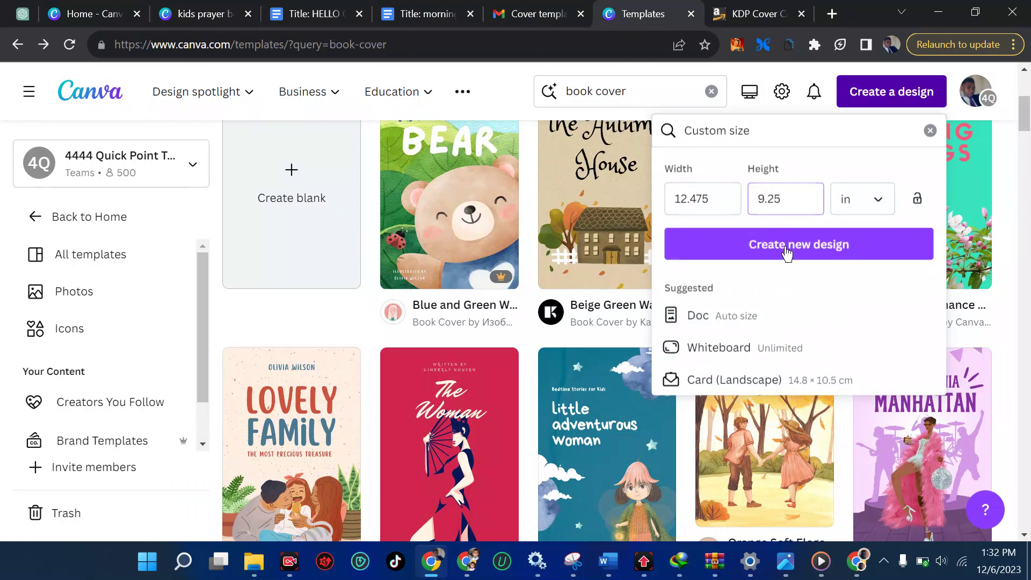
left_click(786, 246)
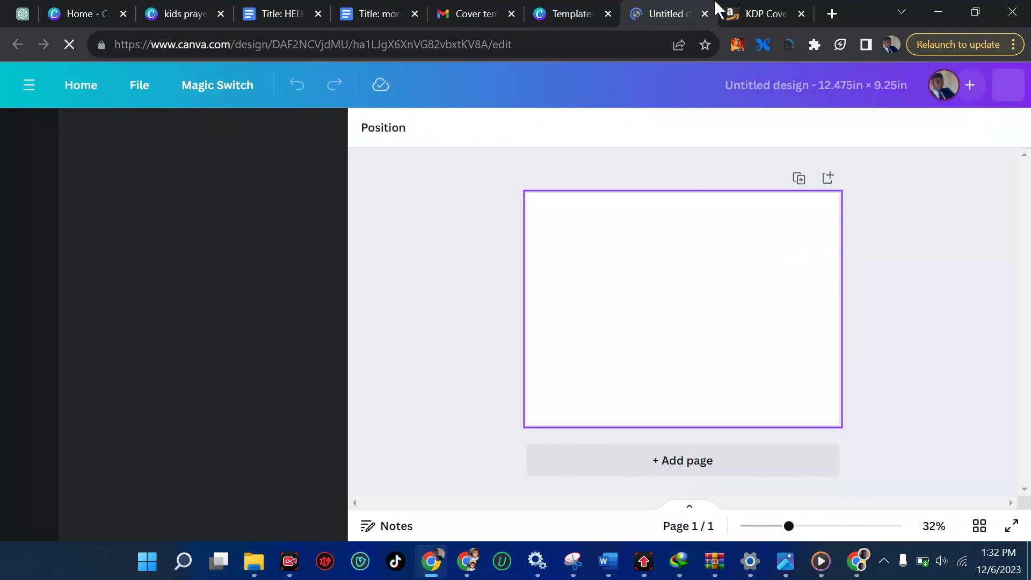
- Download the 6 x 9 in, 100-page paperback cover template from the KDP calculator
left_click(757, 13)
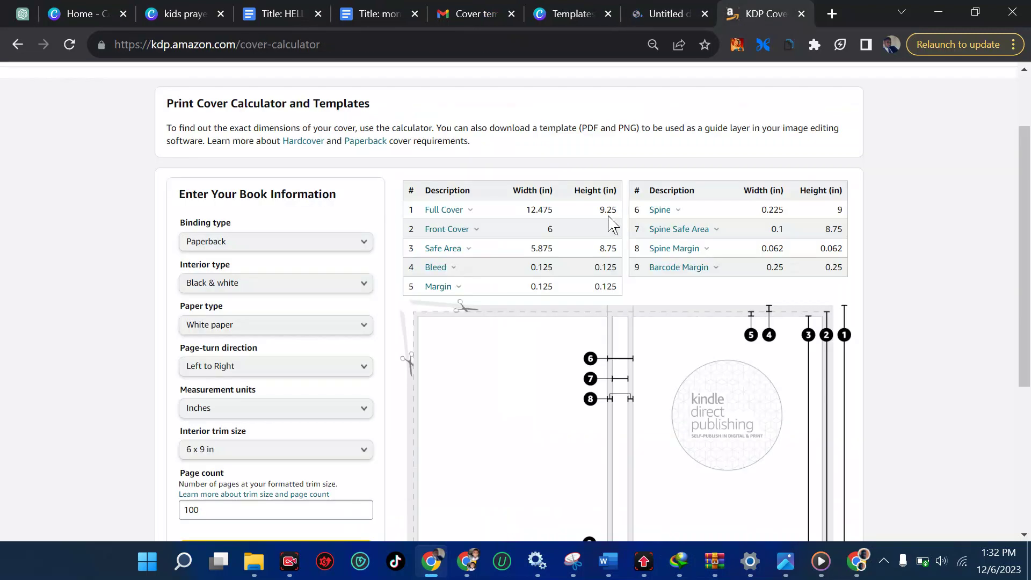
scroll(612, 224, "down", 4)
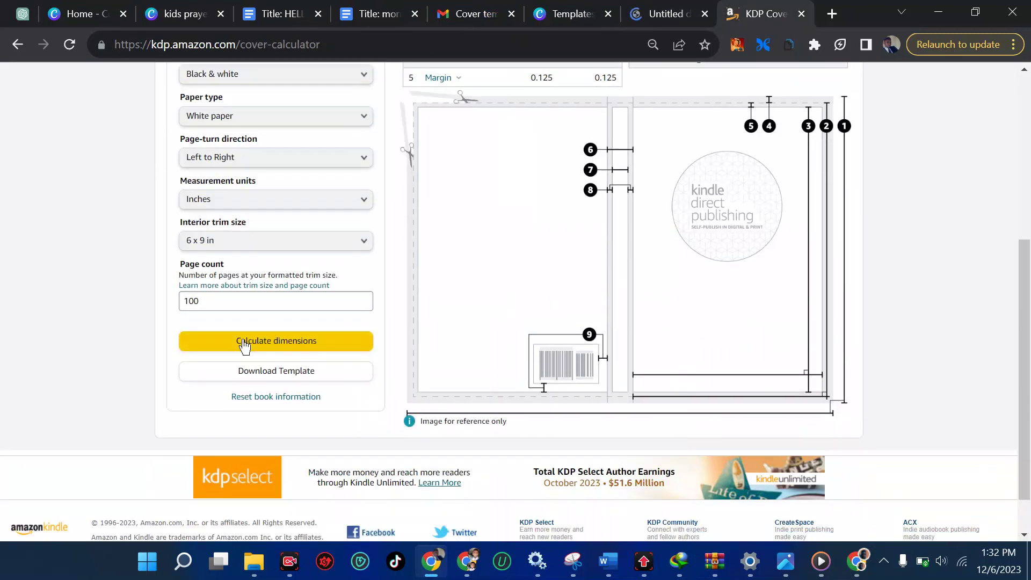
left_click(238, 374)
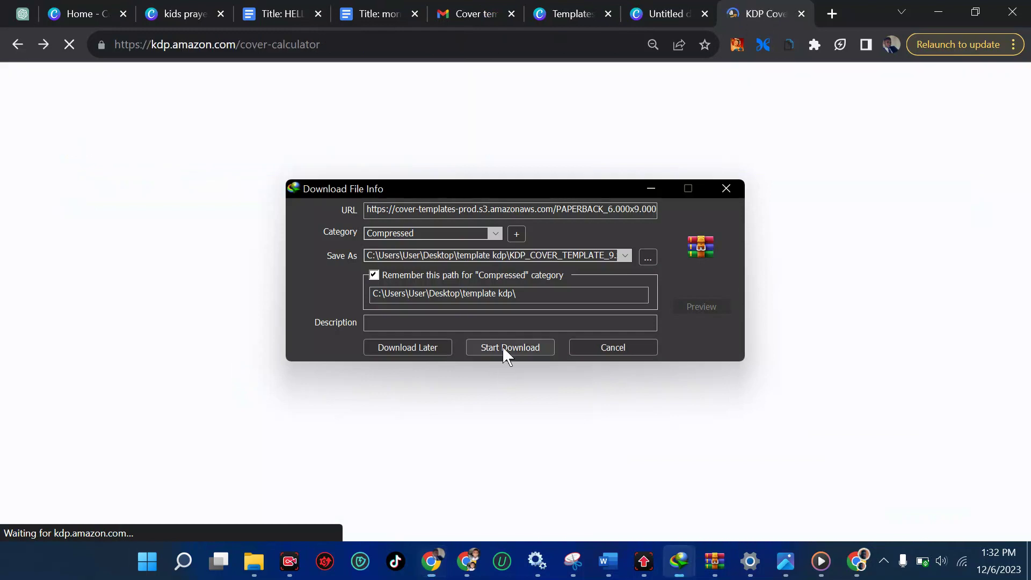
- Start downloading KDP_COVER_TEMPLATE_9.zip into the template kdp folder
left_click(504, 350)
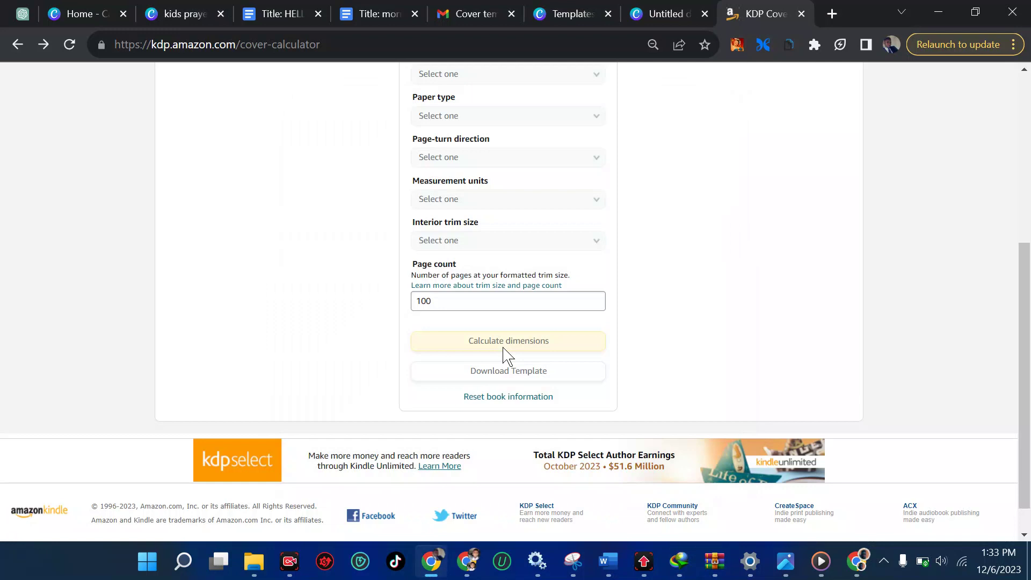
- Open KDP_COVER_TEMPLATE_9.zip from the download manager in WinRAR and launch its PNG template
mouse_move(679, 561)
left_click(671, 506)
double_click(548, 401)
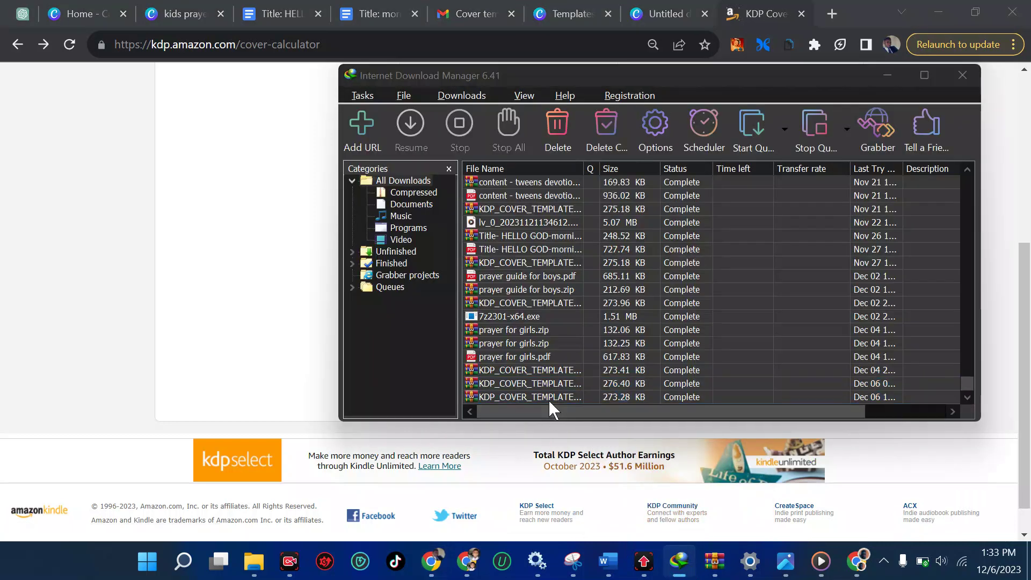
left_click(714, 396)
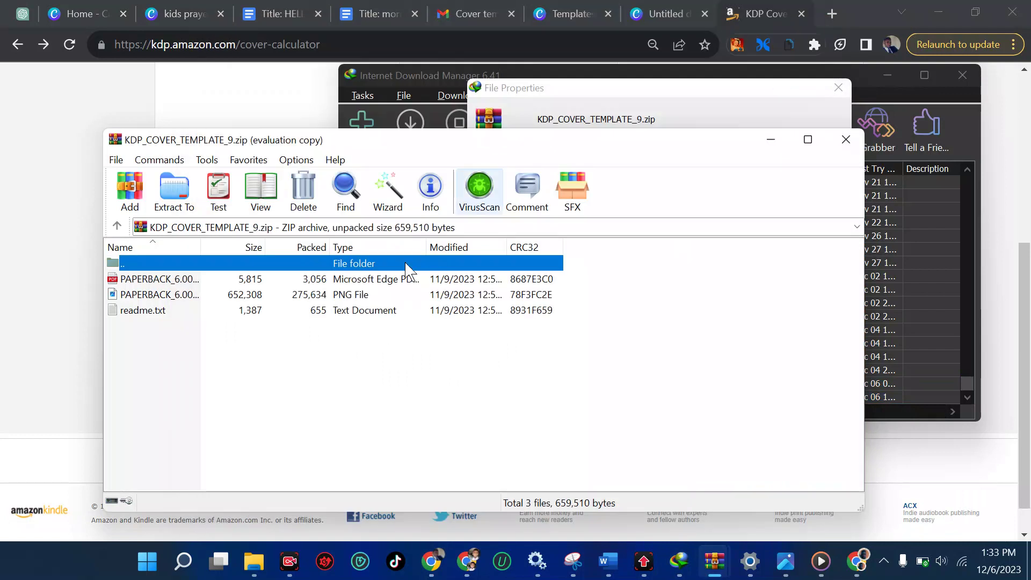
left_click(311, 295)
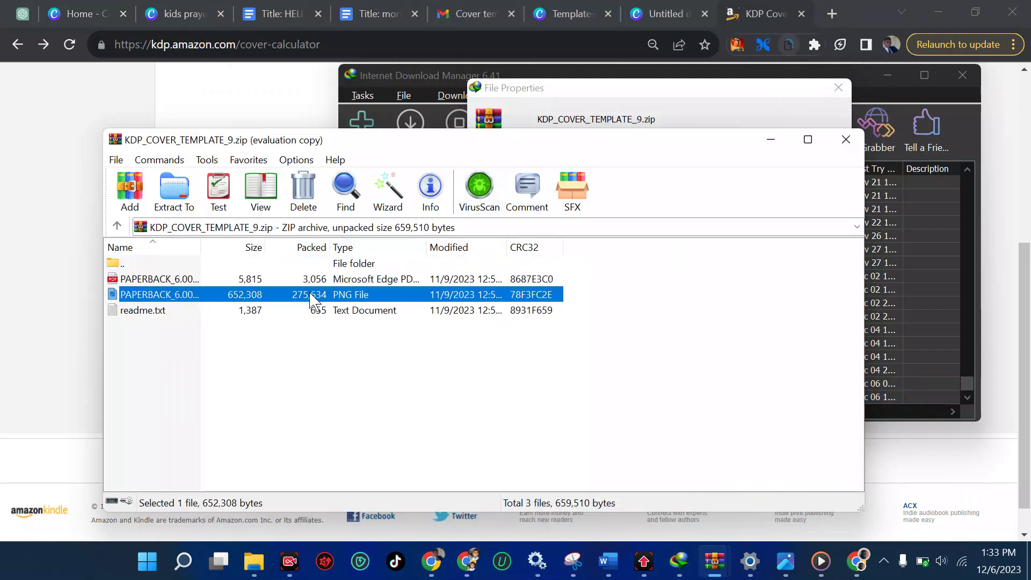
double_click(312, 295)
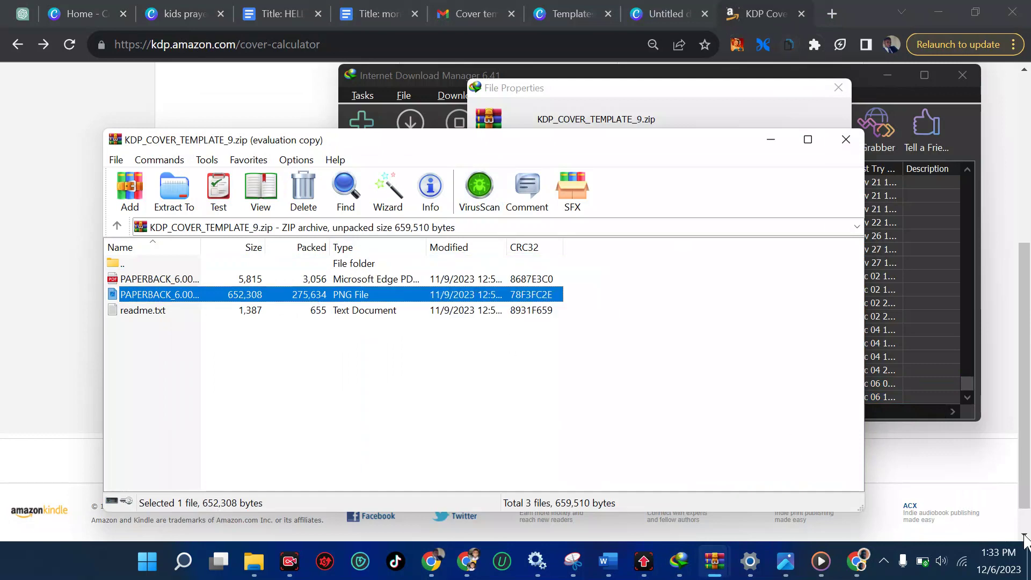
- Place the 7483 × 5550 PAPERBACK template PNG on the desktop beside iTop Screen Recorder, then return to Chrome
key("super+d")
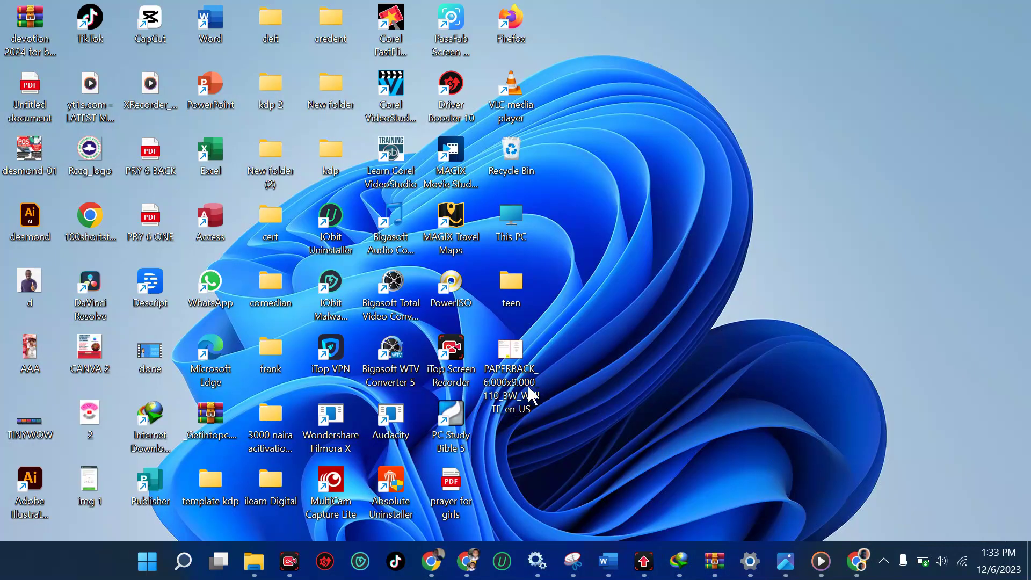
key("Delete")
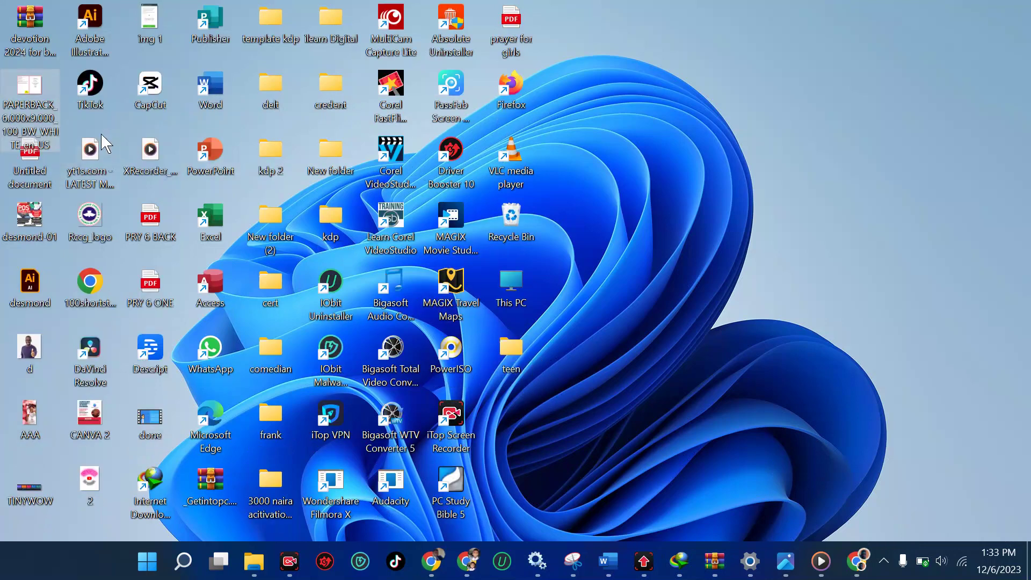
left_click_drag(32, 99, 510, 402)
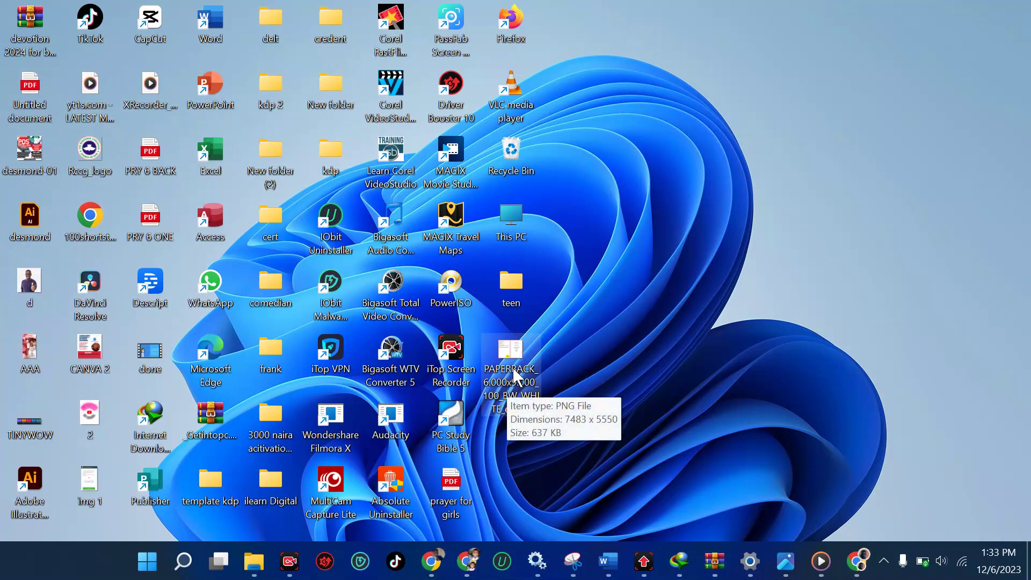
mouse_move(433, 567)
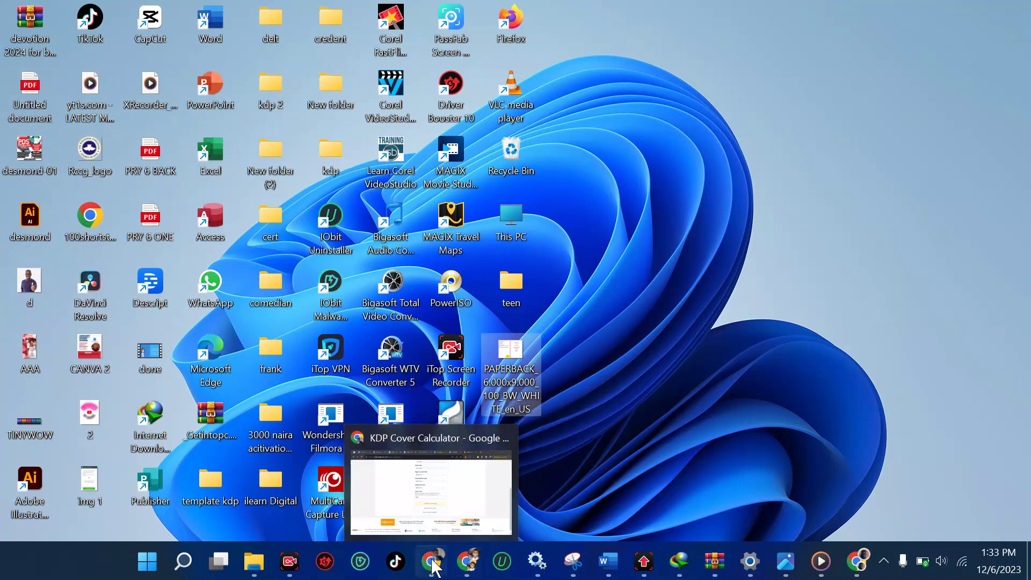
left_click(449, 490)
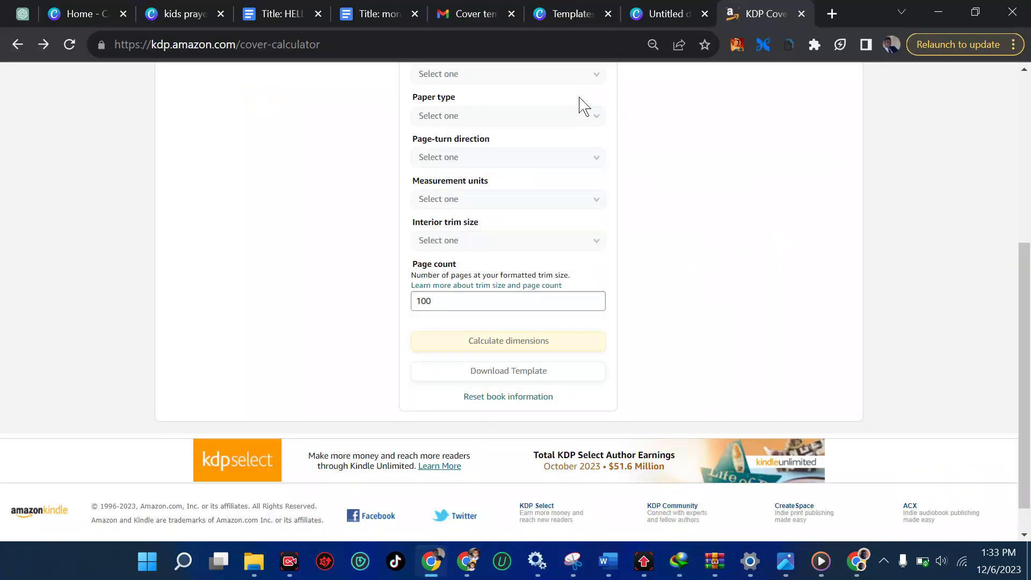
- Switch to the Untitled design tab, restore Chrome down and close the IDM download dialogs
left_click(643, 8)
left_click(975, 12)
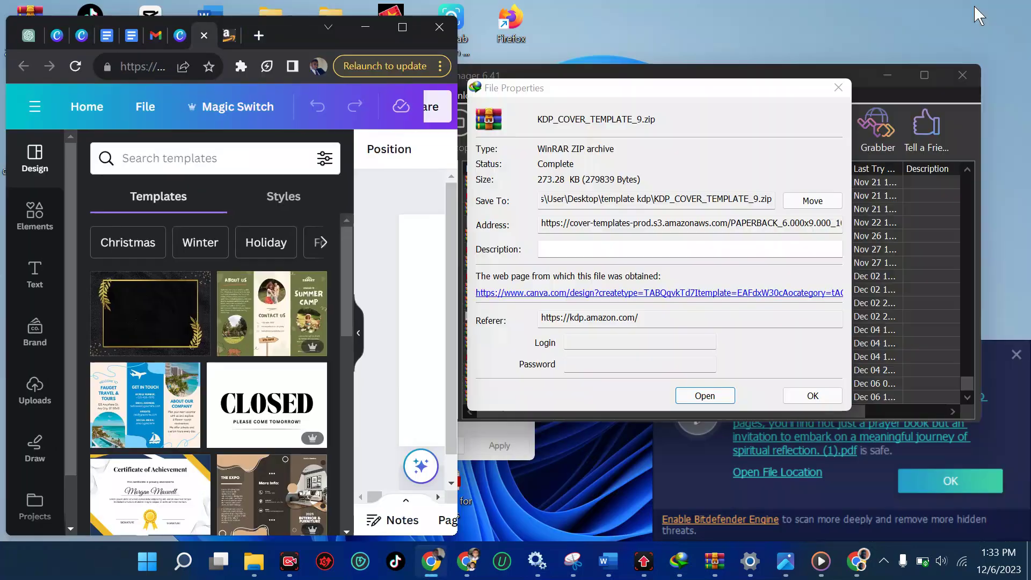
left_click(838, 87)
left_click(961, 80)
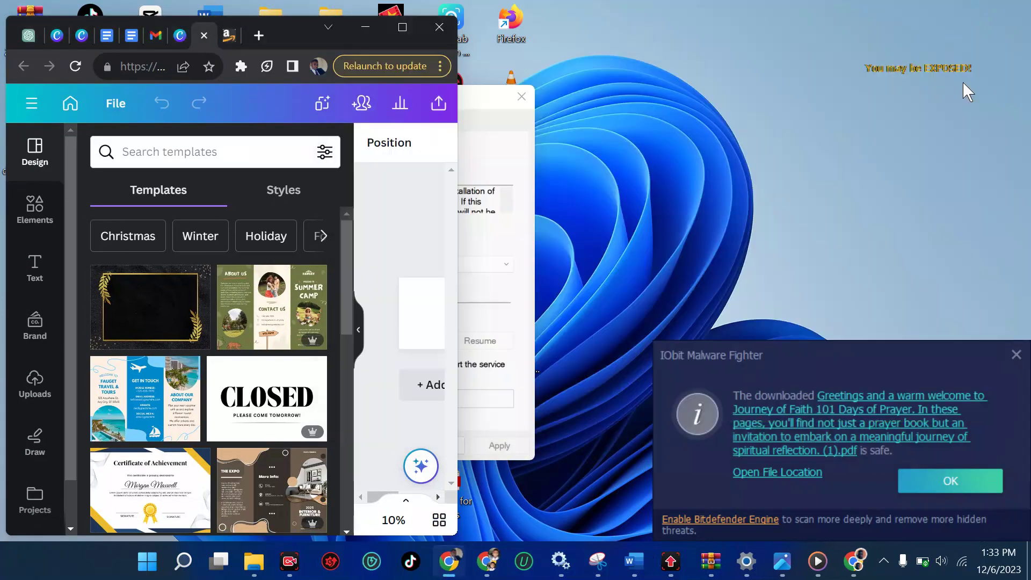
- Move the Windows Update dialog aside, drag the PAPERBACK PNG into Canva and maximize Chrome
left_click(501, 111)
left_click_drag(696, 121, 893, 125)
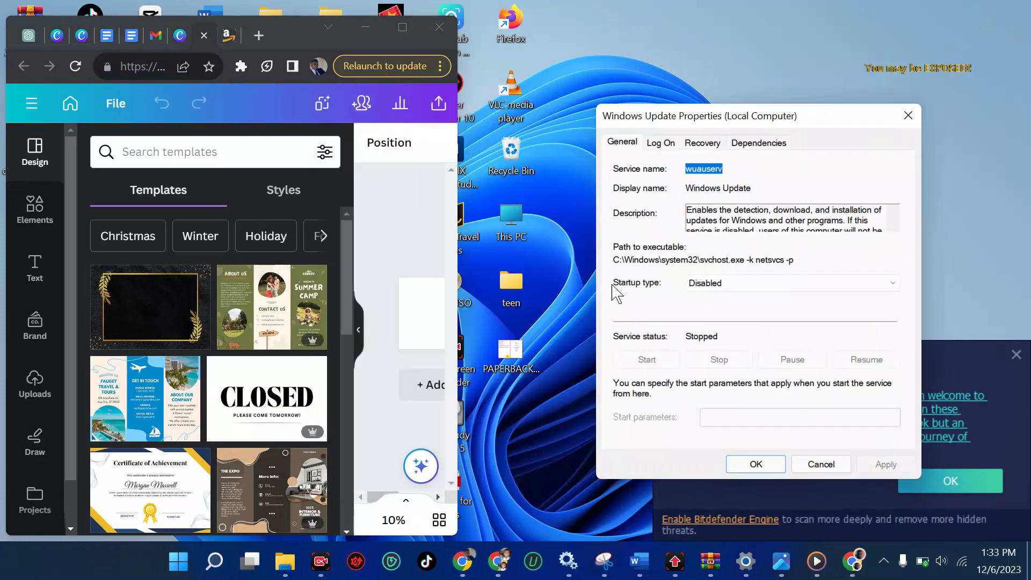
left_click_drag(510, 350, 250, 322)
left_click(402, 27)
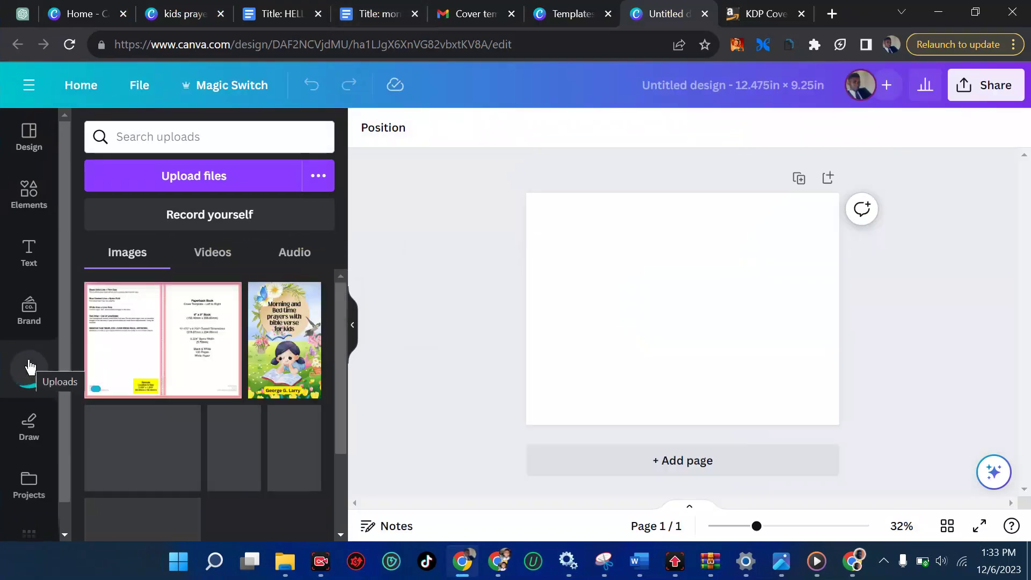
- Place the cover template image to fill the page, then return to the Canva book-cover templates tab
left_click(155, 356)
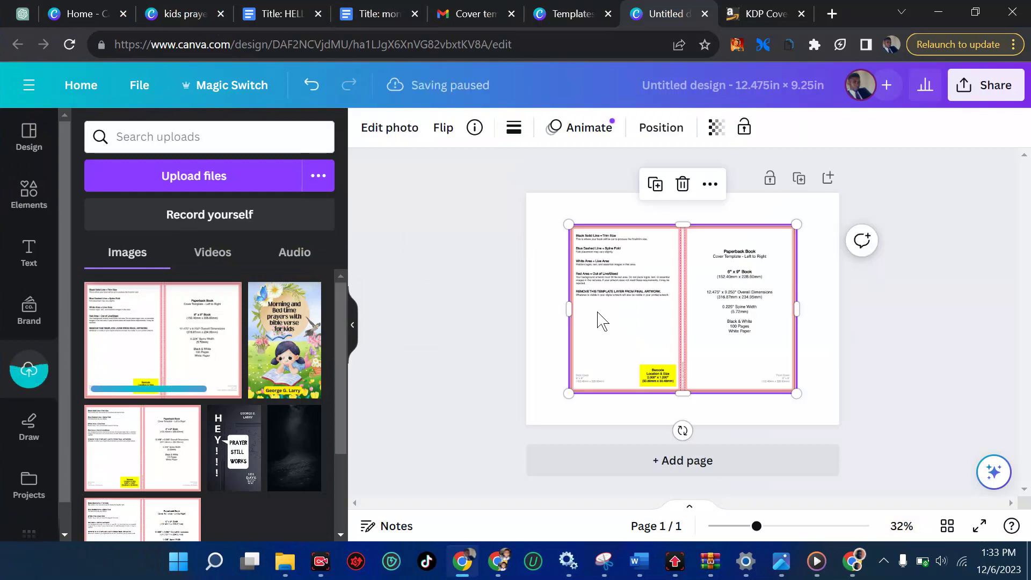
left_click_drag(597, 313, 556, 281)
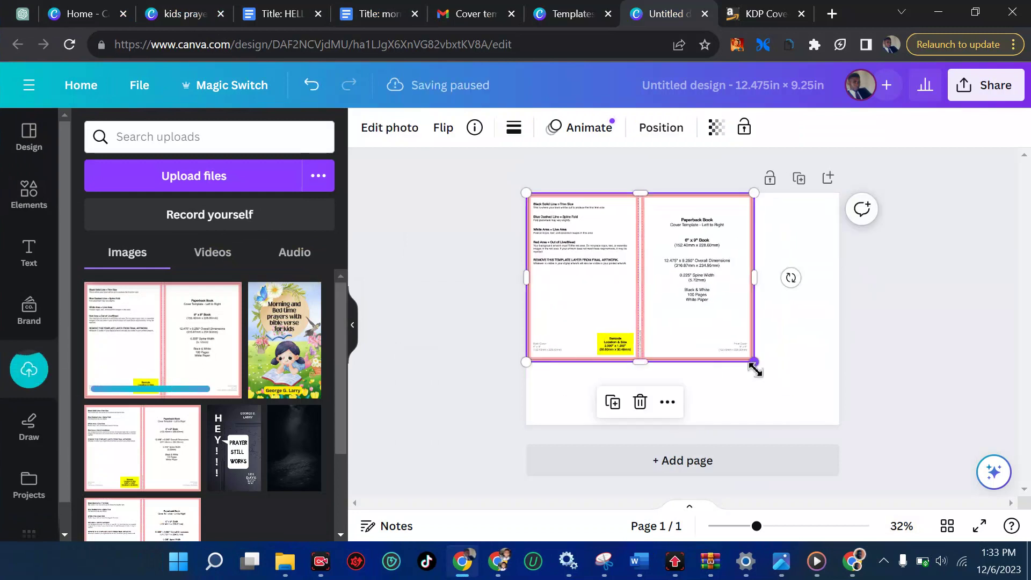
left_click_drag(754, 368, 841, 428)
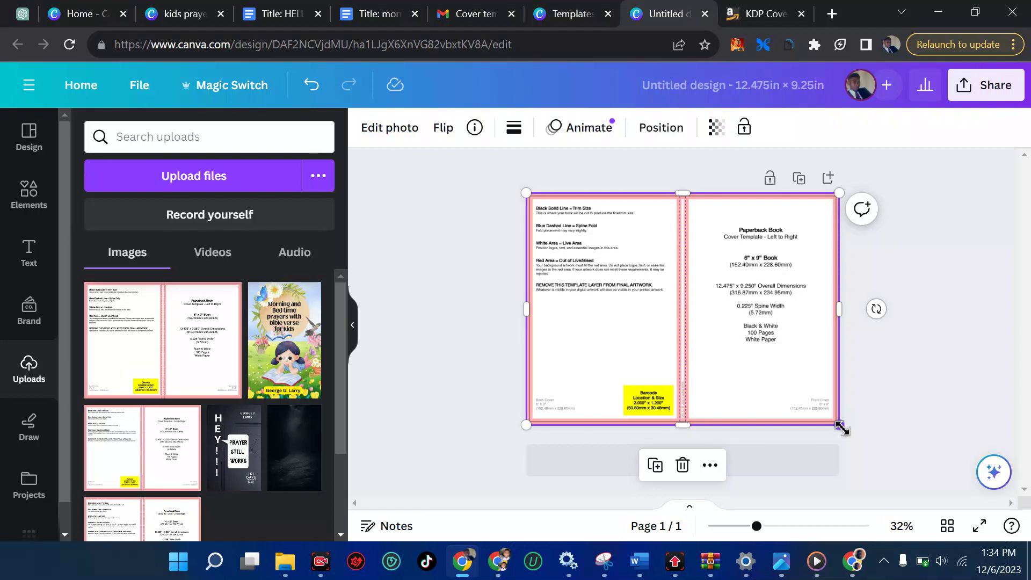
left_click(481, 15)
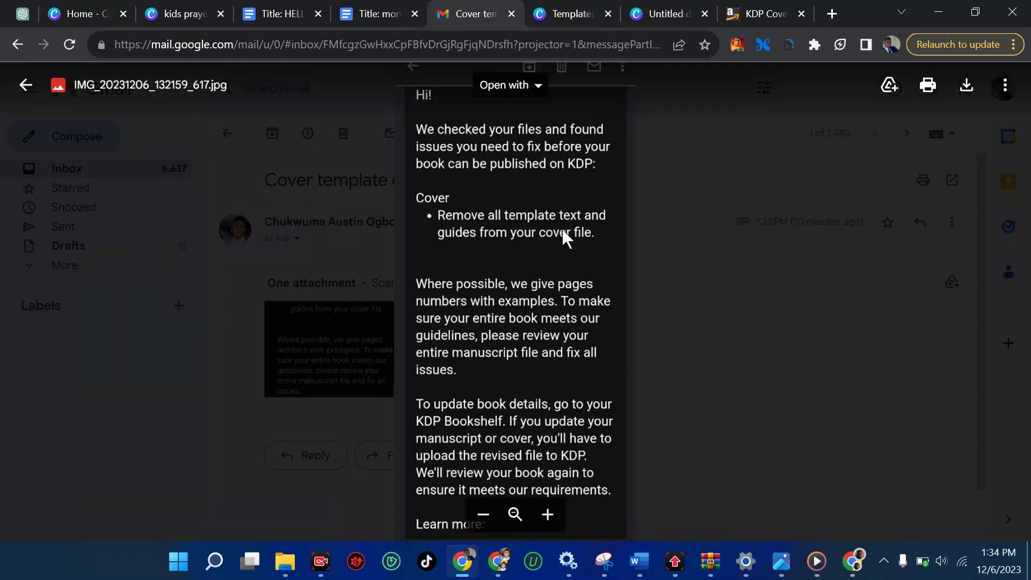
left_click(586, 22)
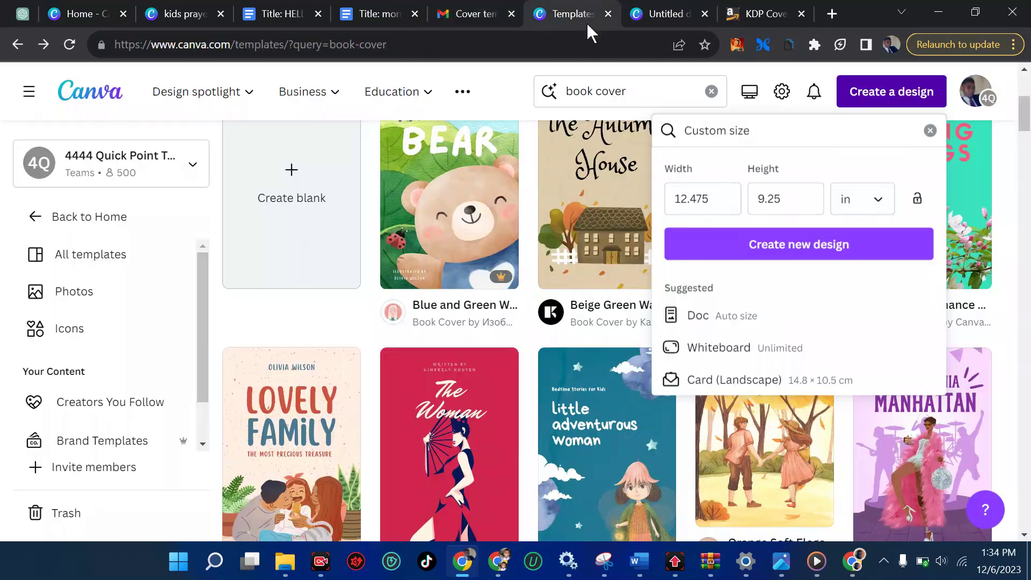
- Add a square from Elements > Shapes and stretch it over the entire cover page
left_click(658, 12)
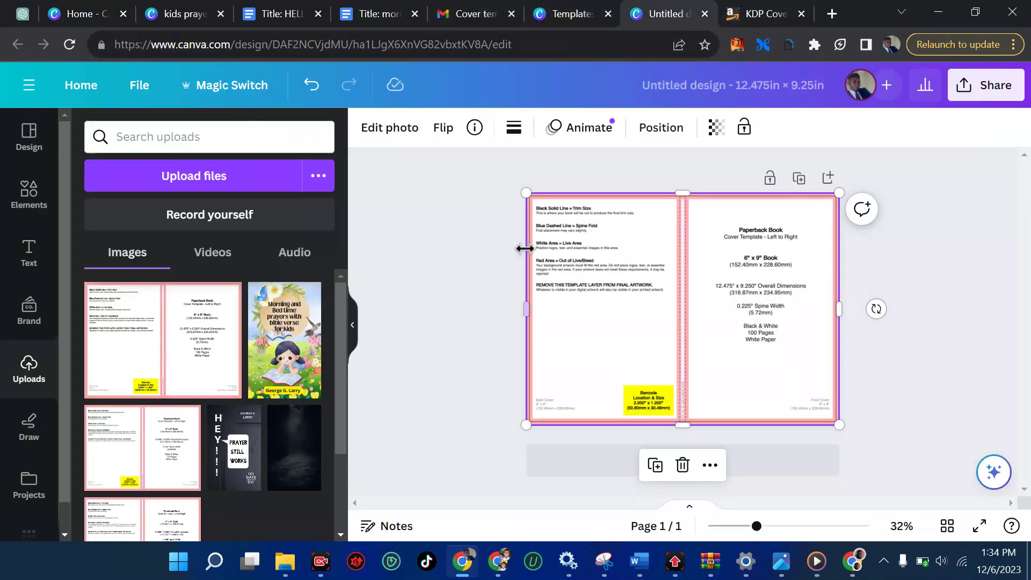
left_click(31, 196)
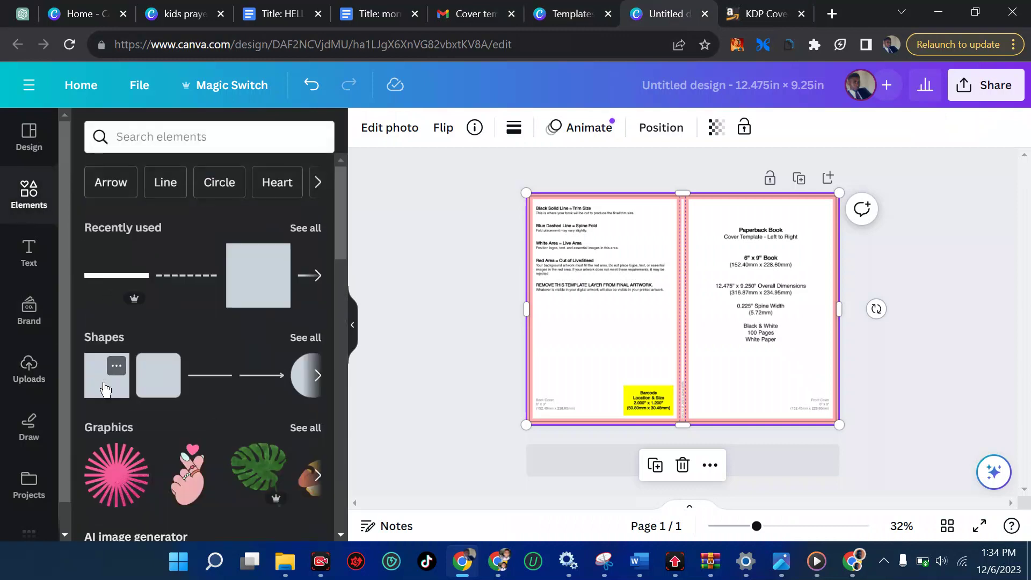
left_click(111, 382)
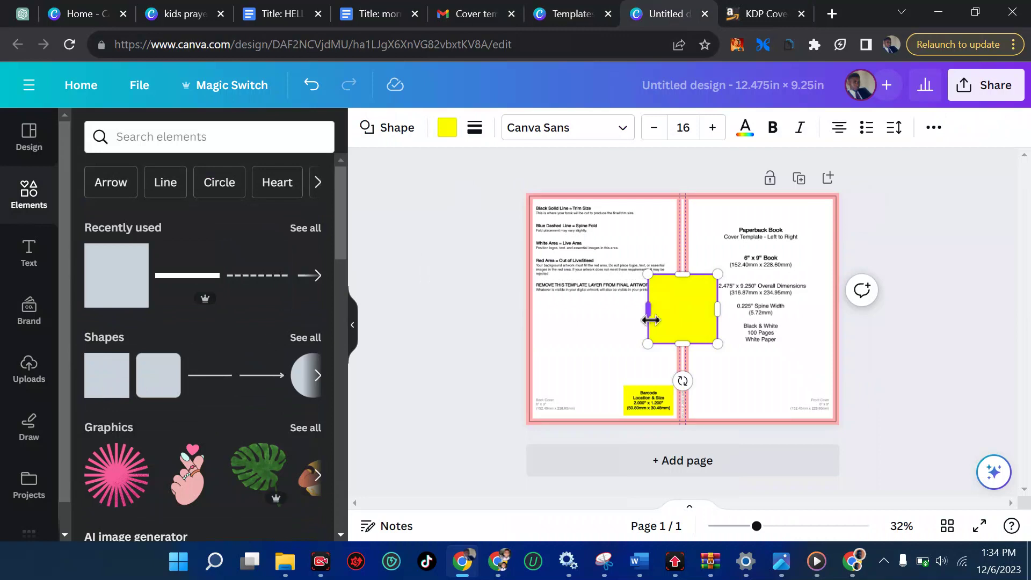
left_click_drag(648, 310, 422, 301)
left_click_drag(573, 278, 580, 154)
left_click_drag(719, 249, 913, 257)
left_click_drag(669, 343, 667, 470)
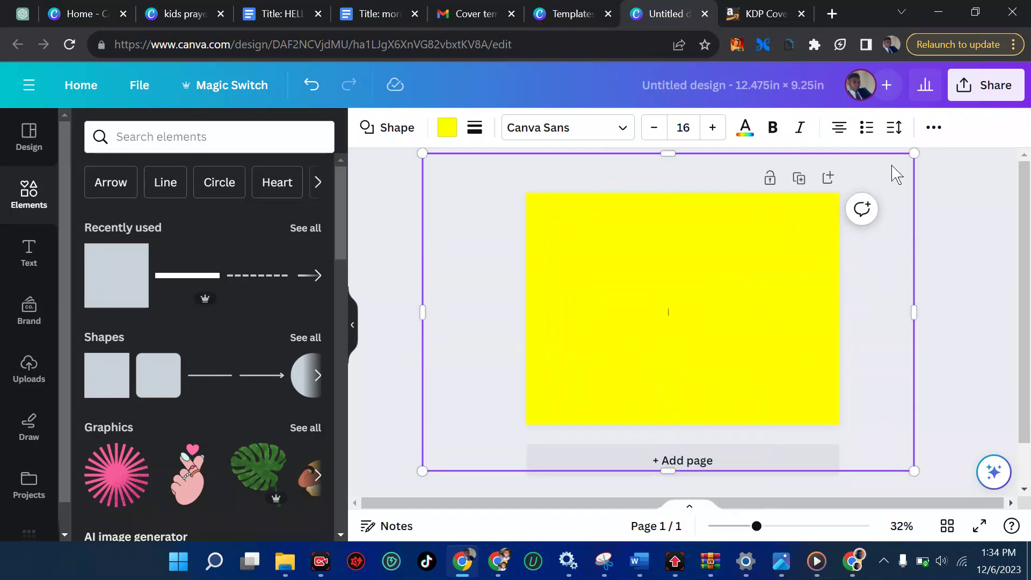
- Set the yellow rectangle's transparency to about 46 so the template guides show through
left_click(934, 129)
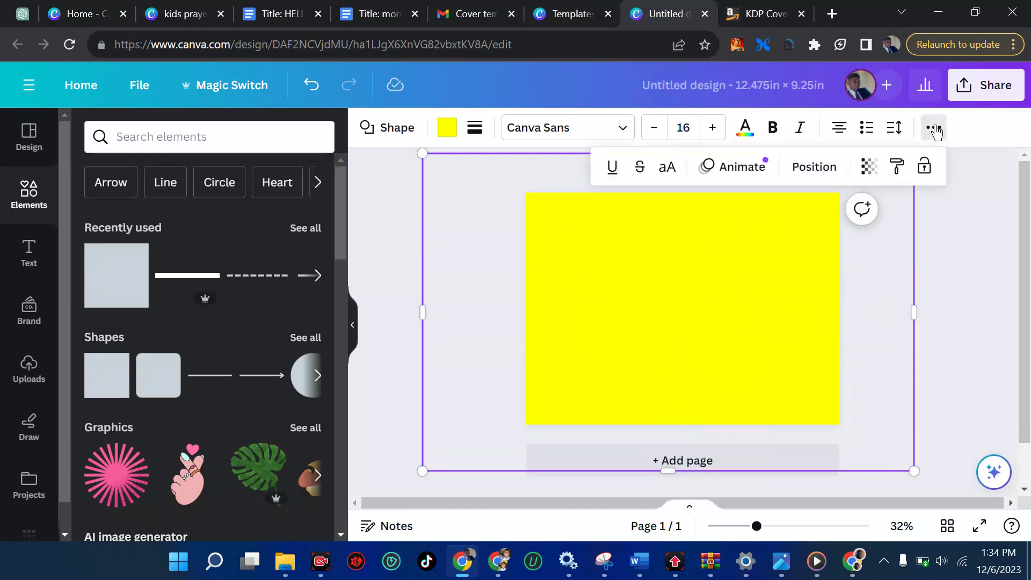
left_click(867, 167)
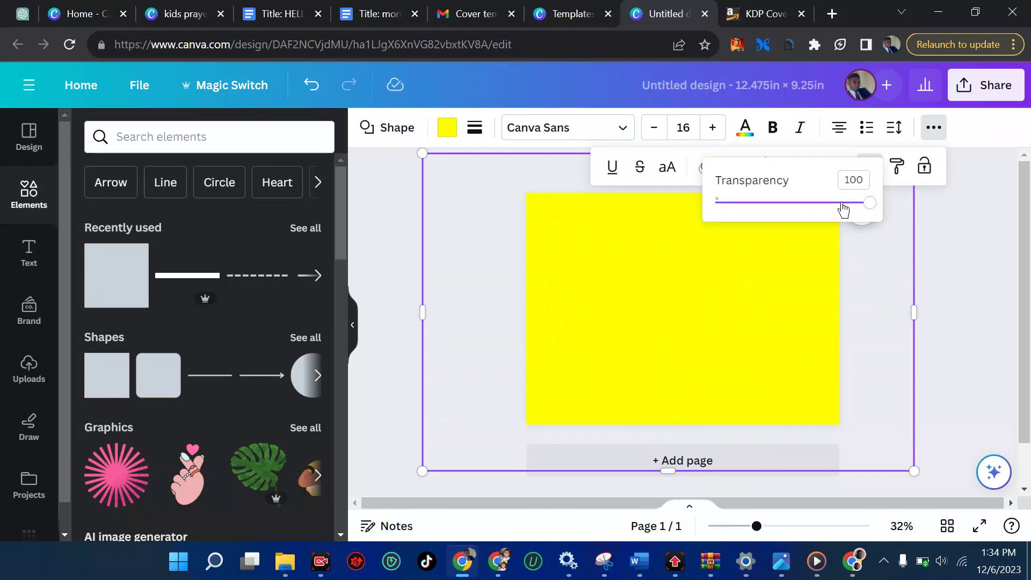
left_click_drag(841, 204, 789, 203)
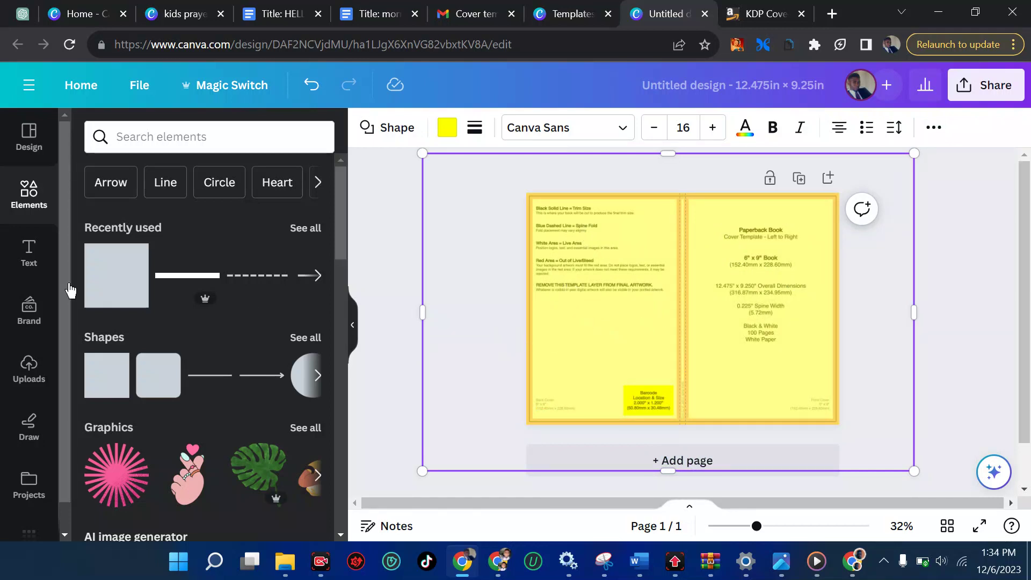
- Add the HEY PRAYER STILL WORKS upload and resize it to fill the right-hand front panel
left_click(29, 368)
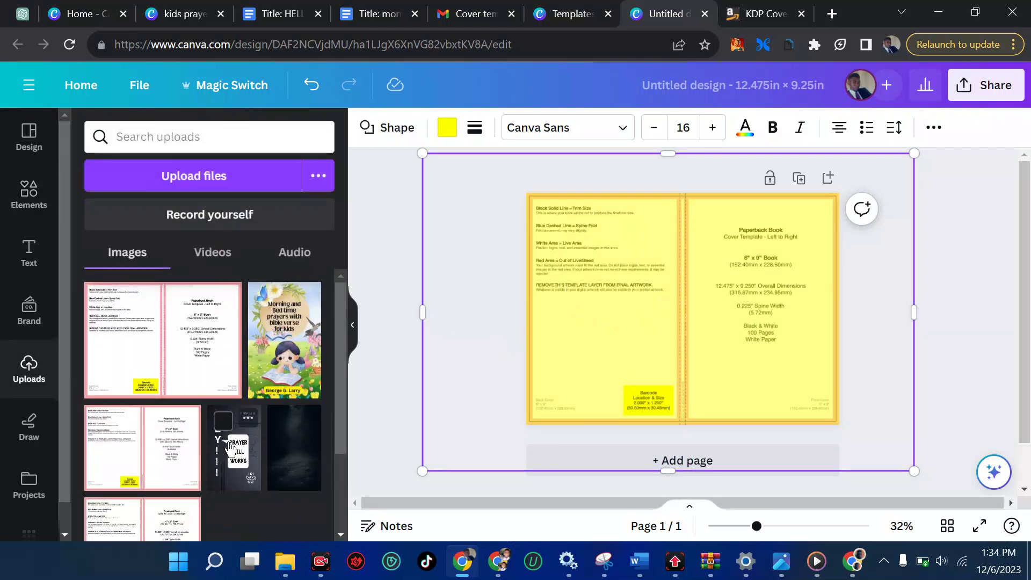
left_click(231, 447)
left_click_drag(670, 326, 720, 295)
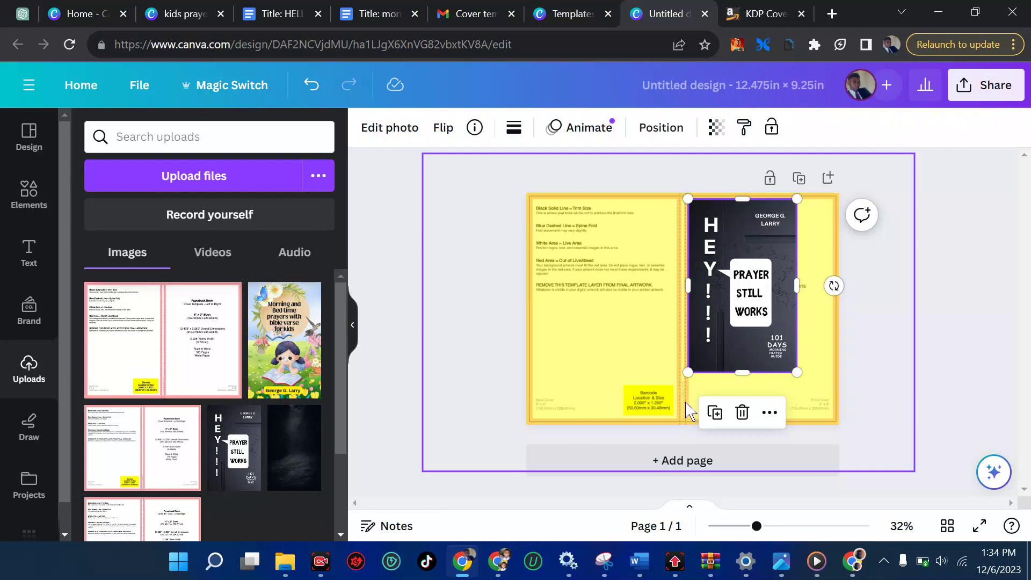
left_click_drag(799, 371, 853, 414)
left_click_drag(827, 310, 839, 313)
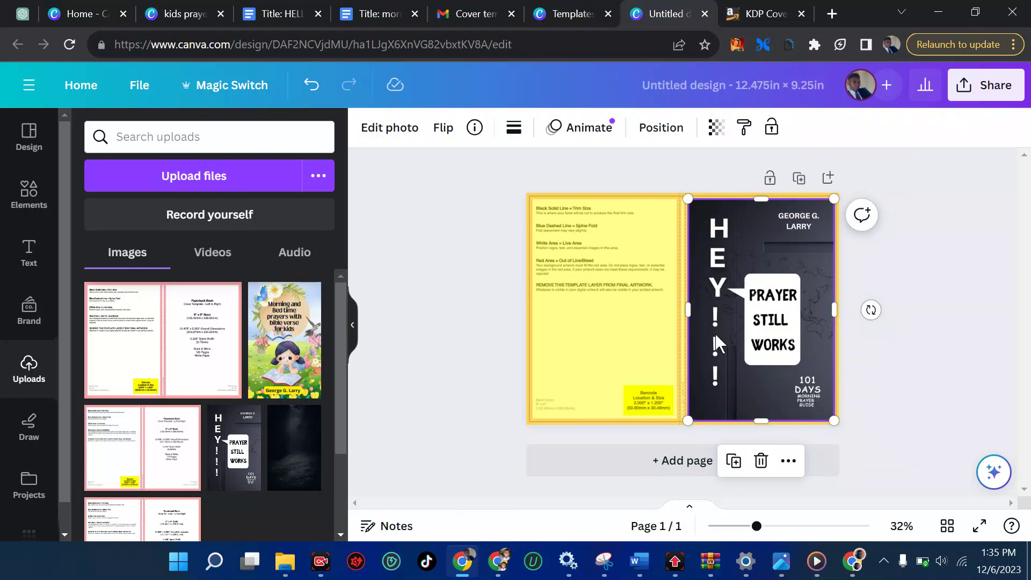
left_click_drag(763, 199, 768, 198)
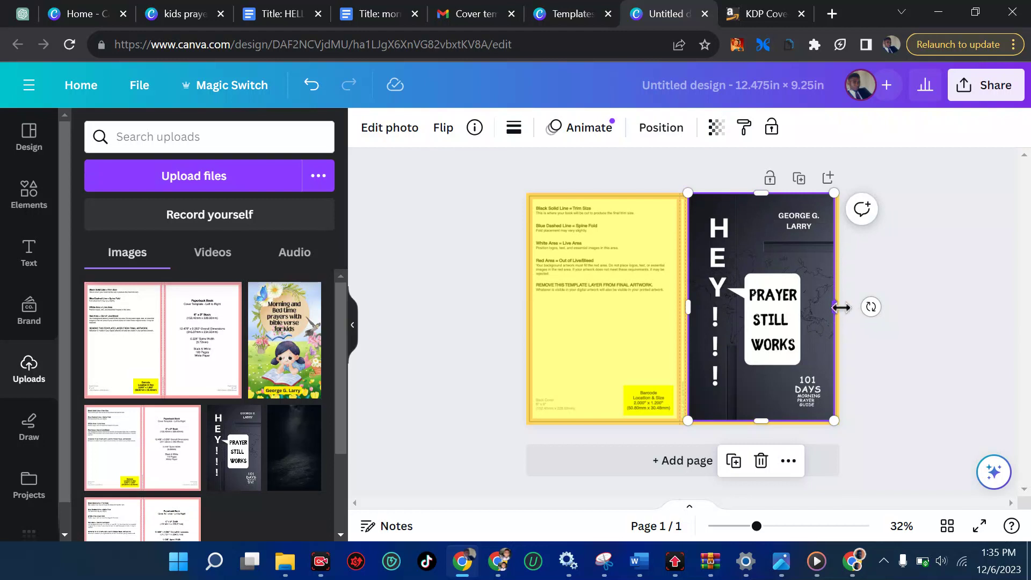
left_click_drag(841, 307, 847, 307)
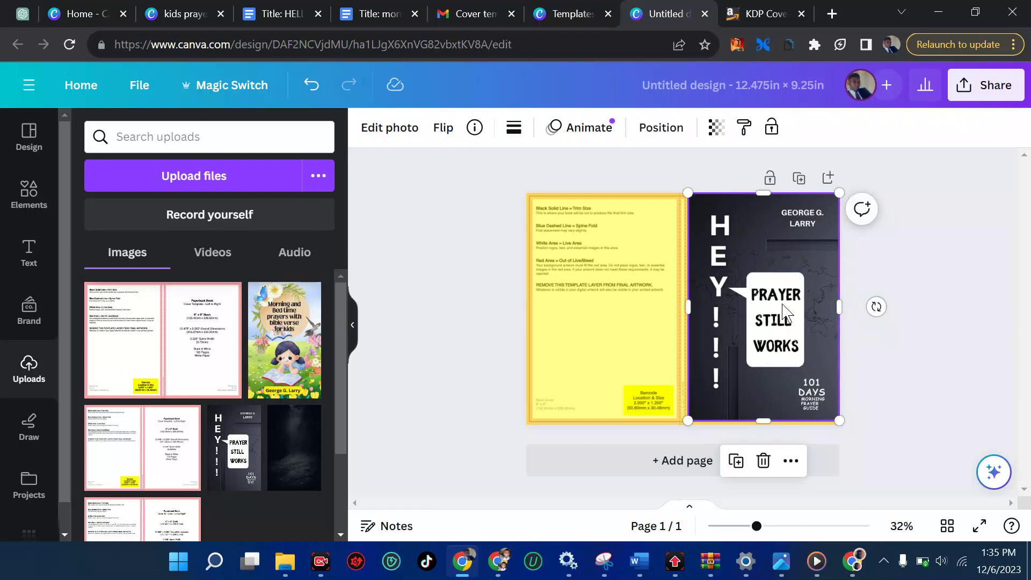
left_click(909, 311)
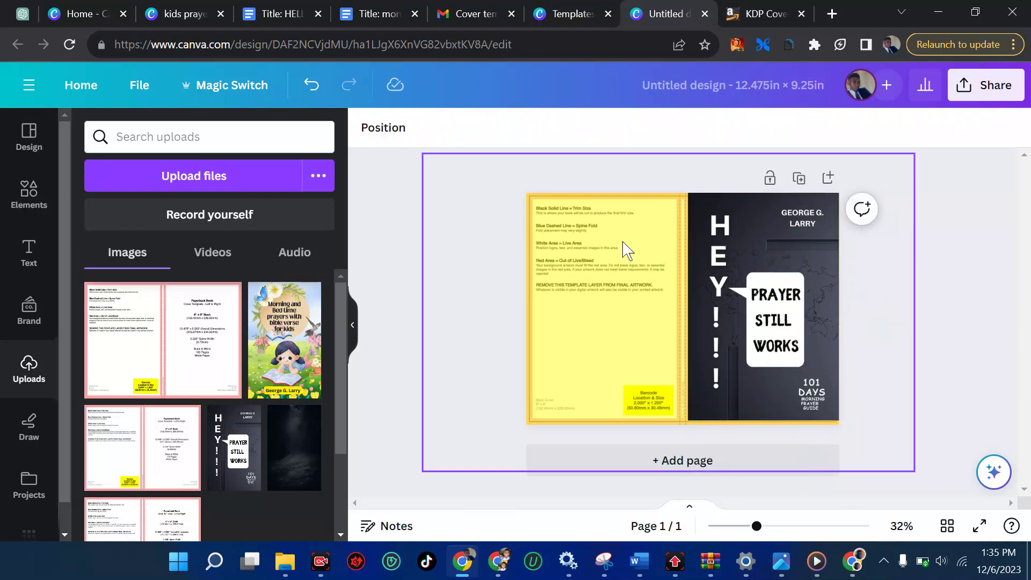
- Set the yellow rectangle's transparency to 100 so it fully hides the template guides
left_click(600, 269)
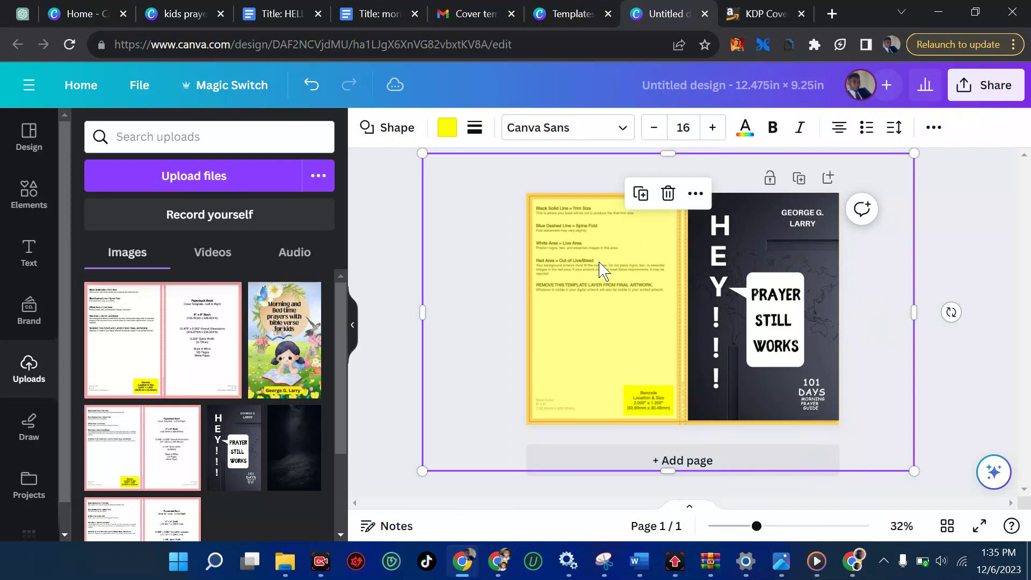
left_click(933, 128)
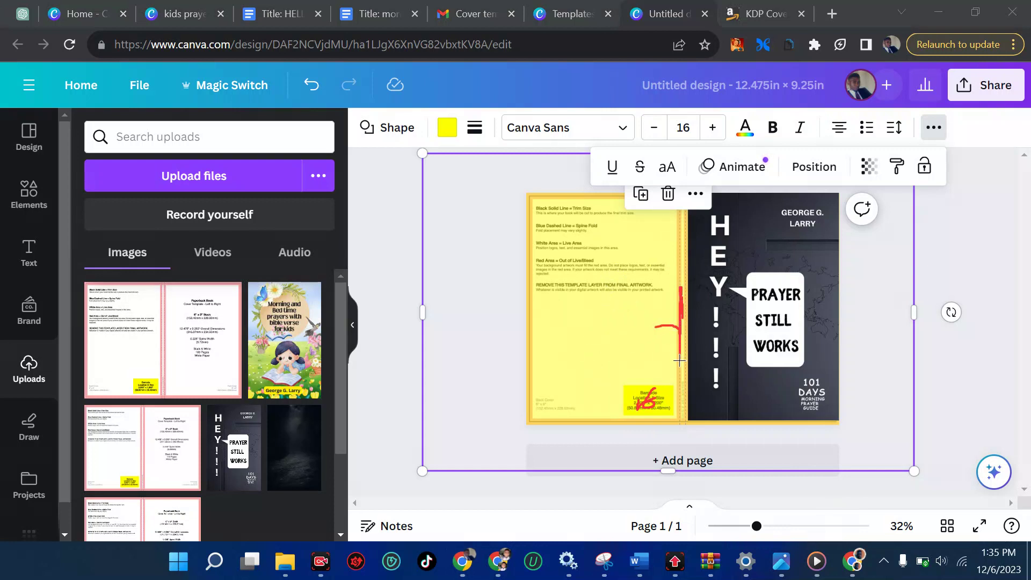
left_click_drag(675, 363, 680, 343)
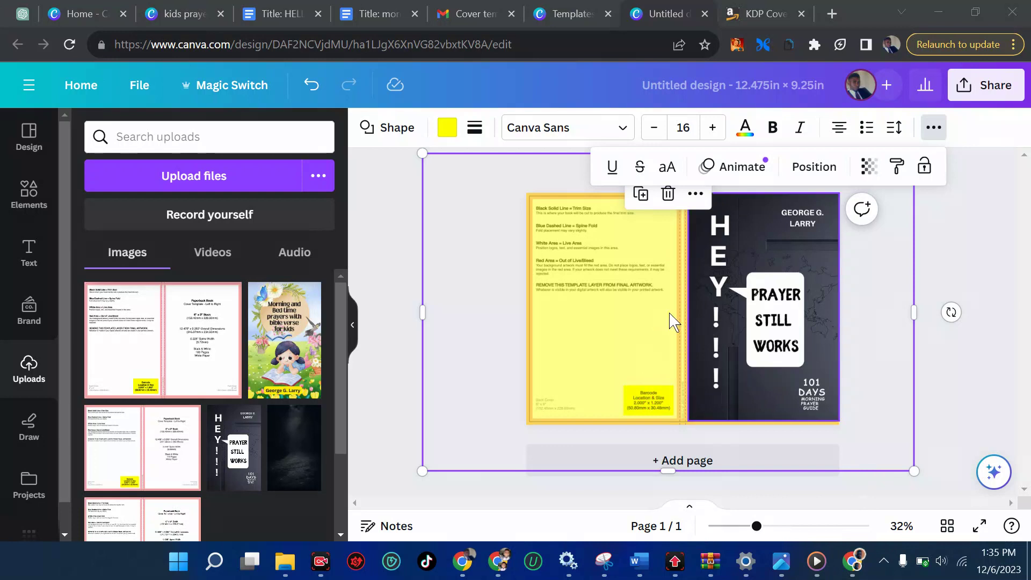
left_click(869, 167)
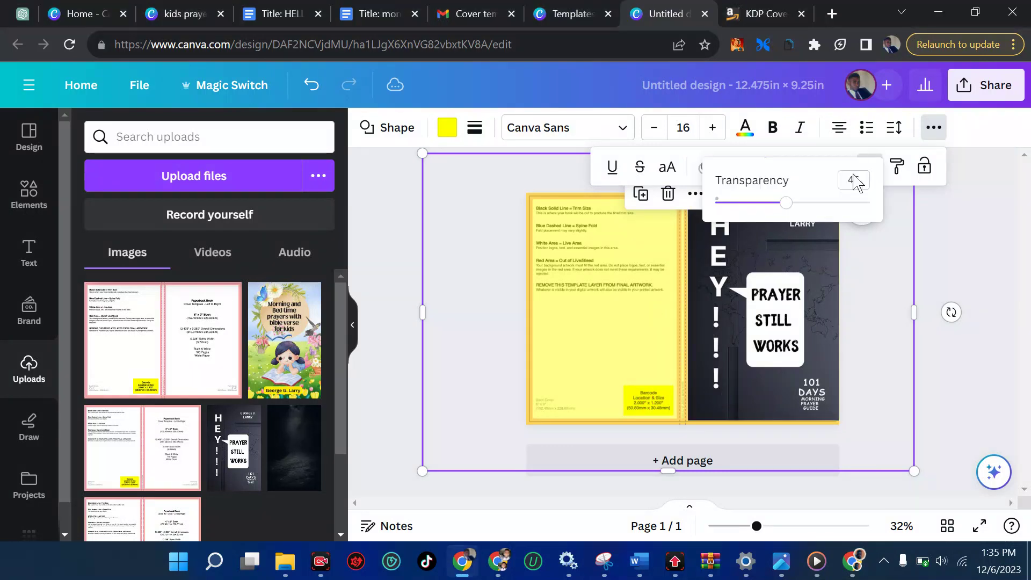
left_click_drag(787, 203, 870, 203)
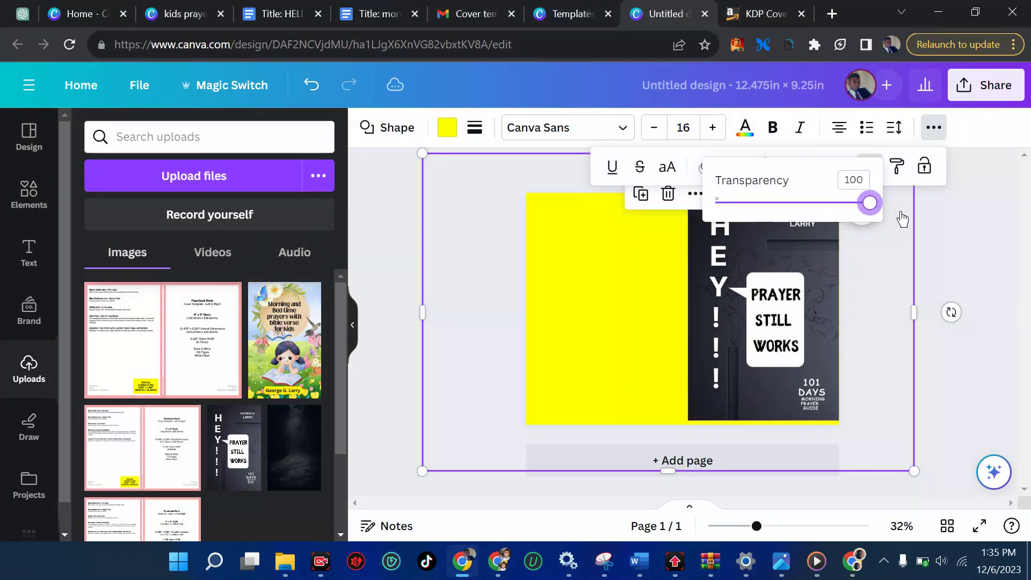
left_click(666, 278)
- Extend the front-cover image down to the page's bottom edge
left_click(770, 381)
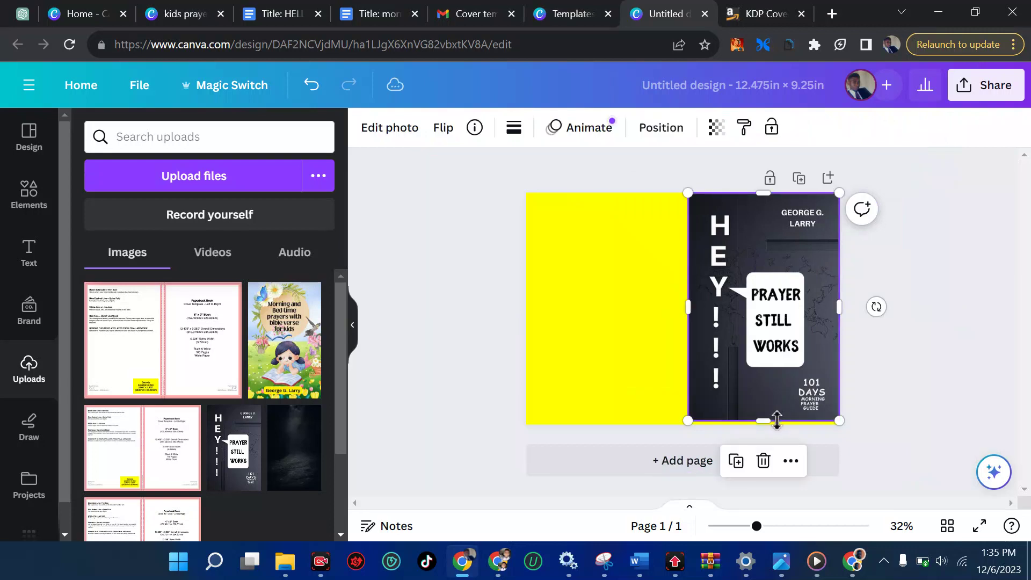
left_click_drag(768, 421, 768, 425)
left_click(626, 350)
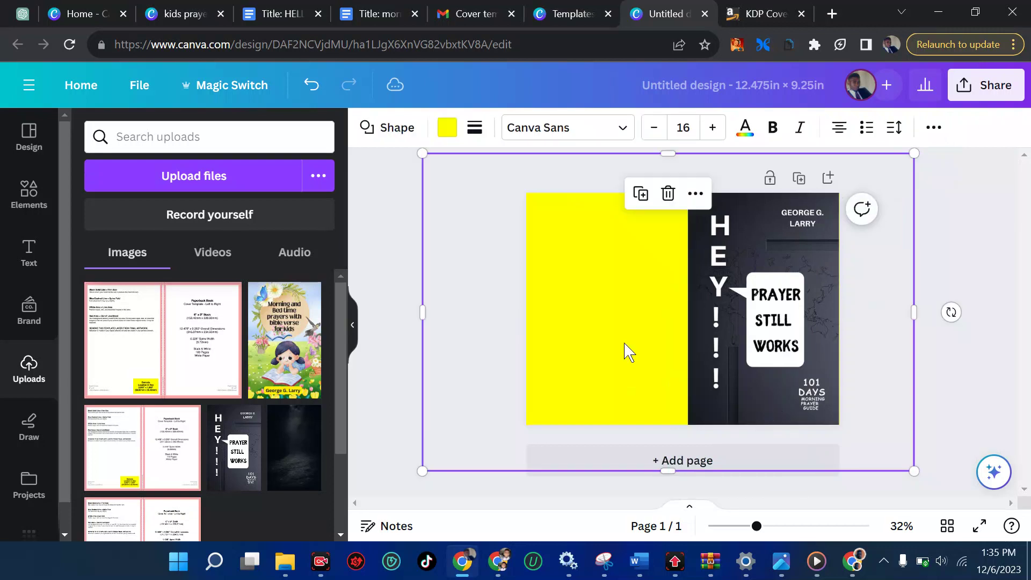
- Fill the rectangle with the cover photo's dark charcoal and keep its transparency at 100
left_click(447, 128)
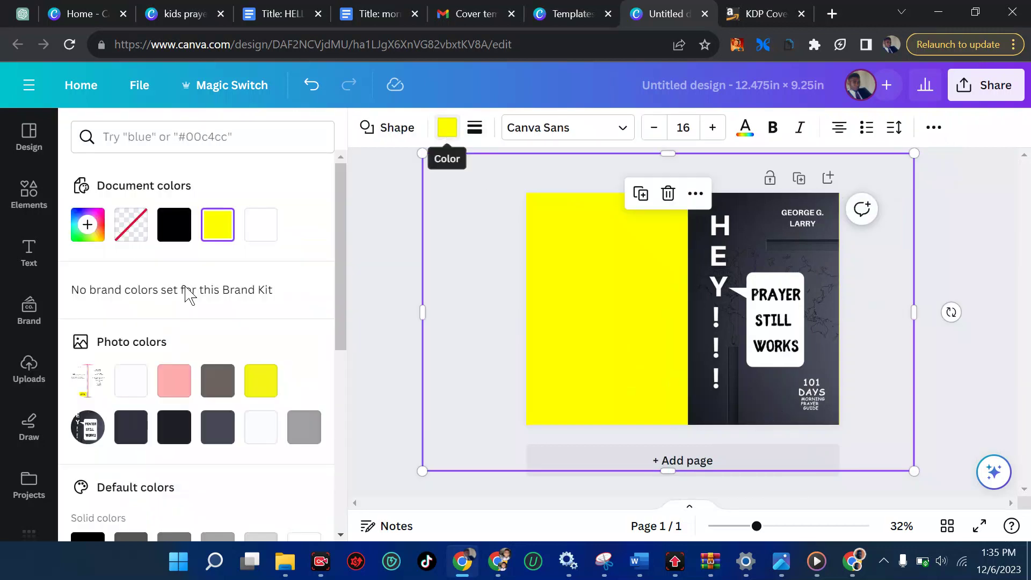
left_click(134, 421)
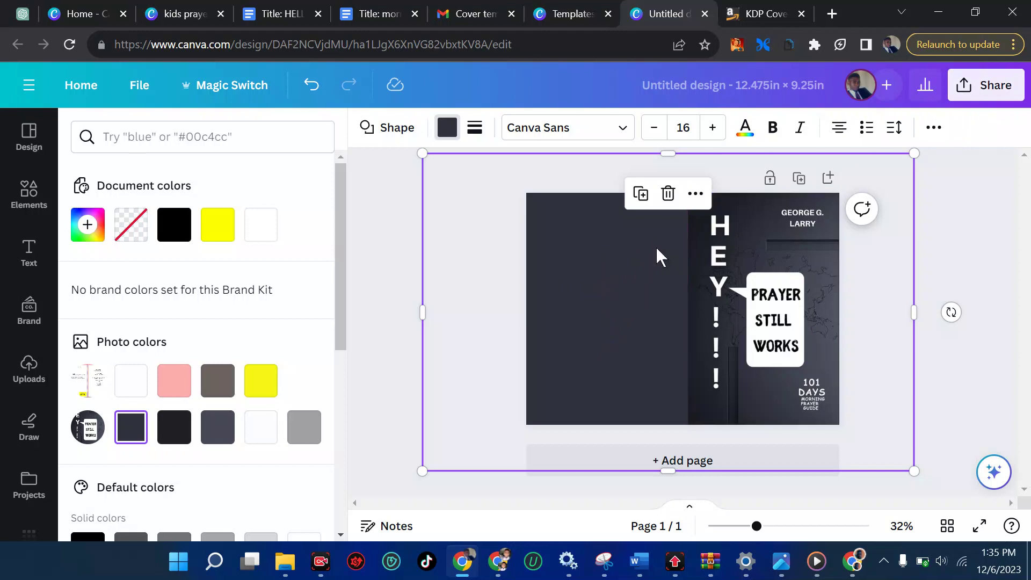
left_click(929, 138)
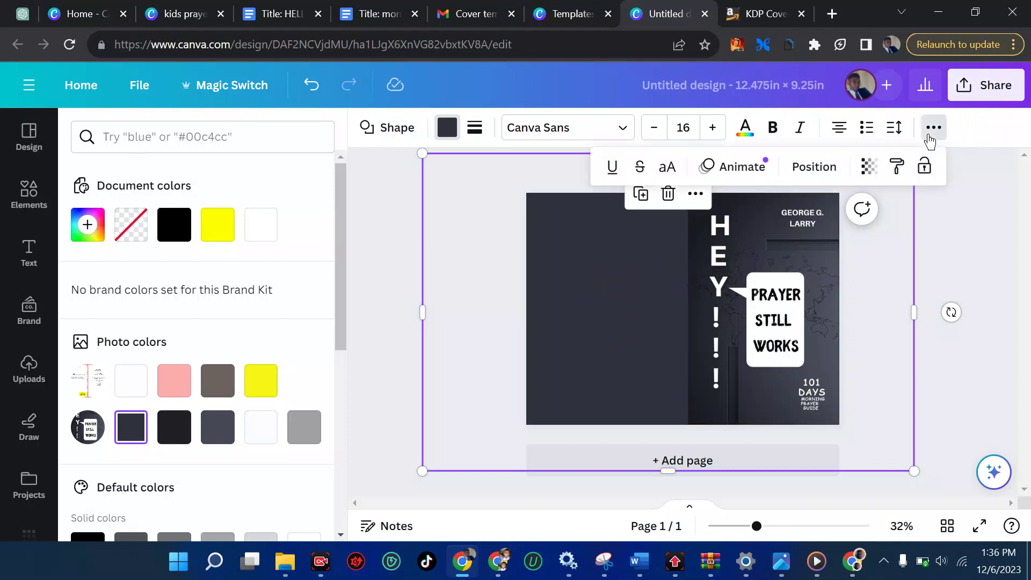
left_click(869, 167)
left_click_drag(827, 207, 909, 203)
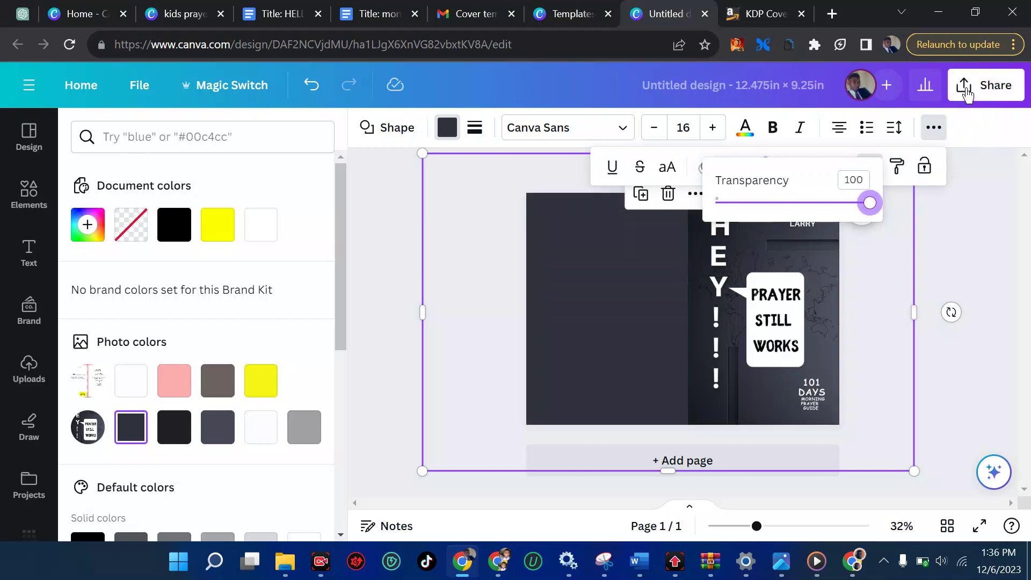
- Use Share > Download with file type PDF Print and Color Profile CMYK, then download
left_click(985, 85)
scroll(870, 250, "down", 3)
left_click(746, 404)
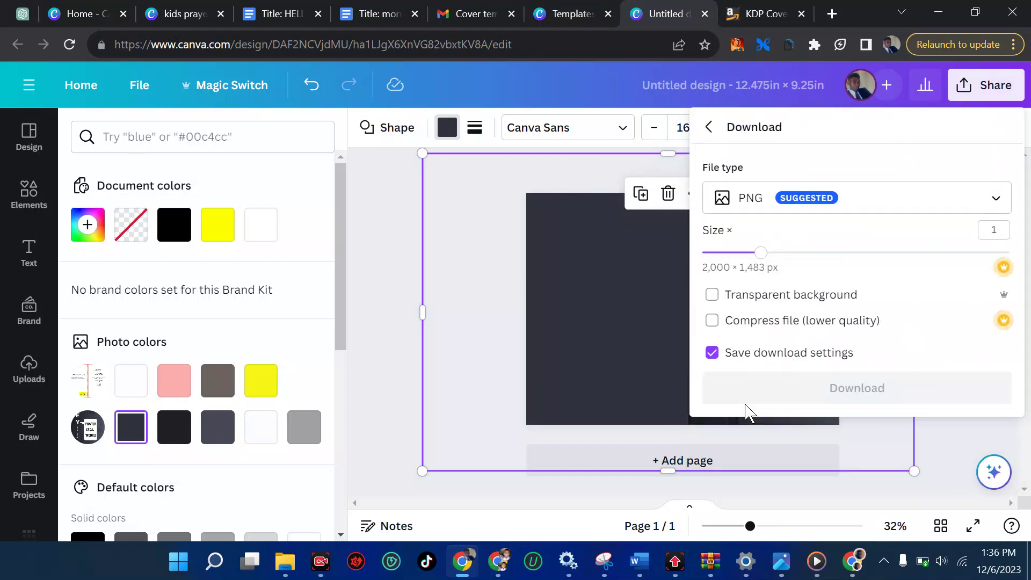
left_click(912, 204)
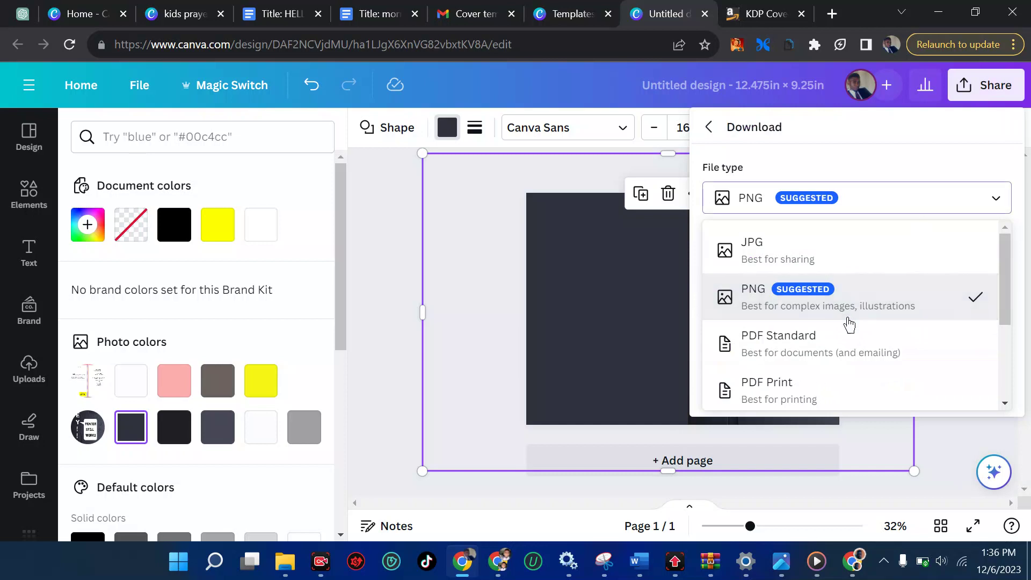
scroll(821, 346, "down", 1)
left_click(811, 354)
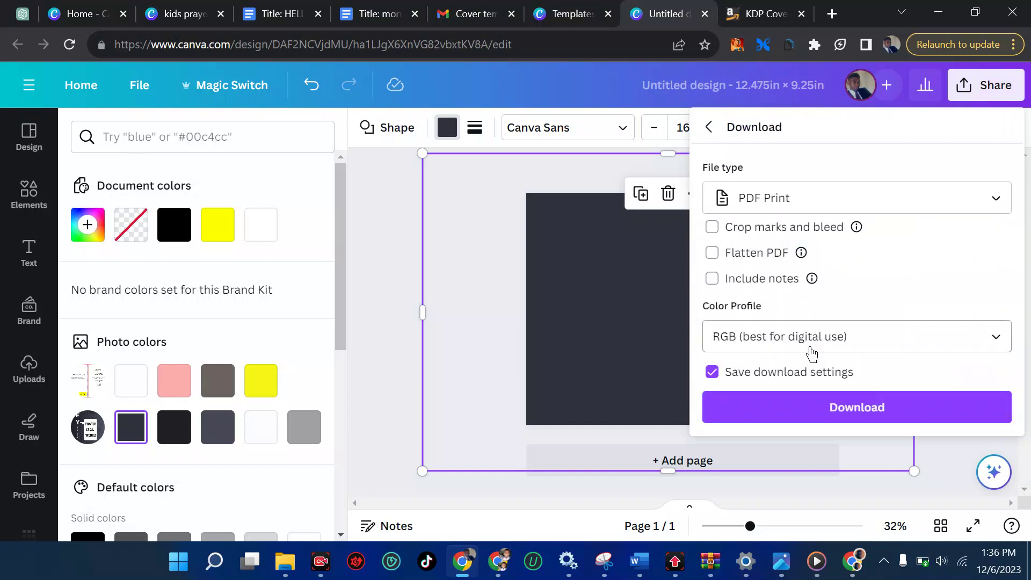
left_click(832, 338)
left_click(831, 337)
left_click(805, 346)
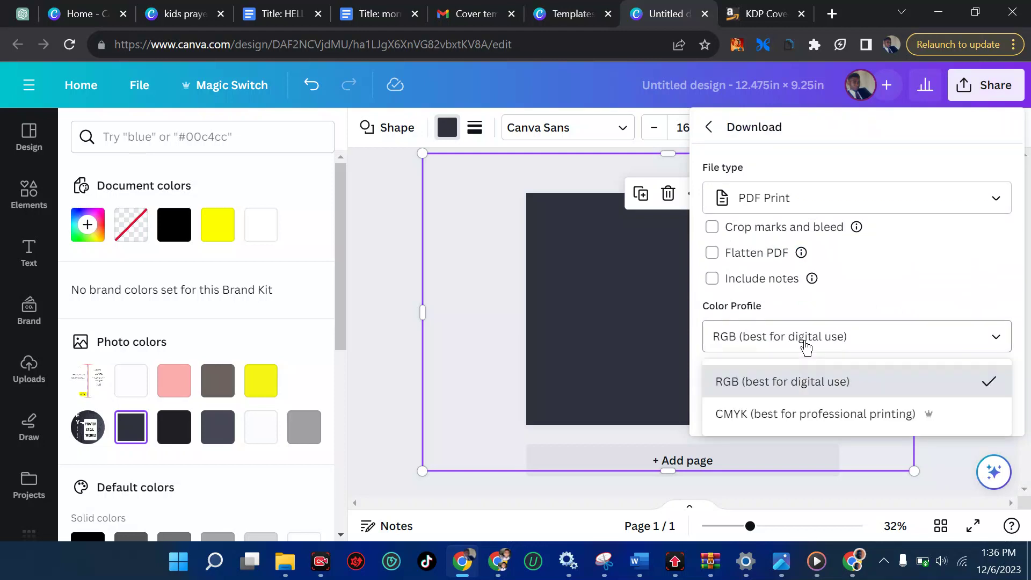
left_click(811, 414)
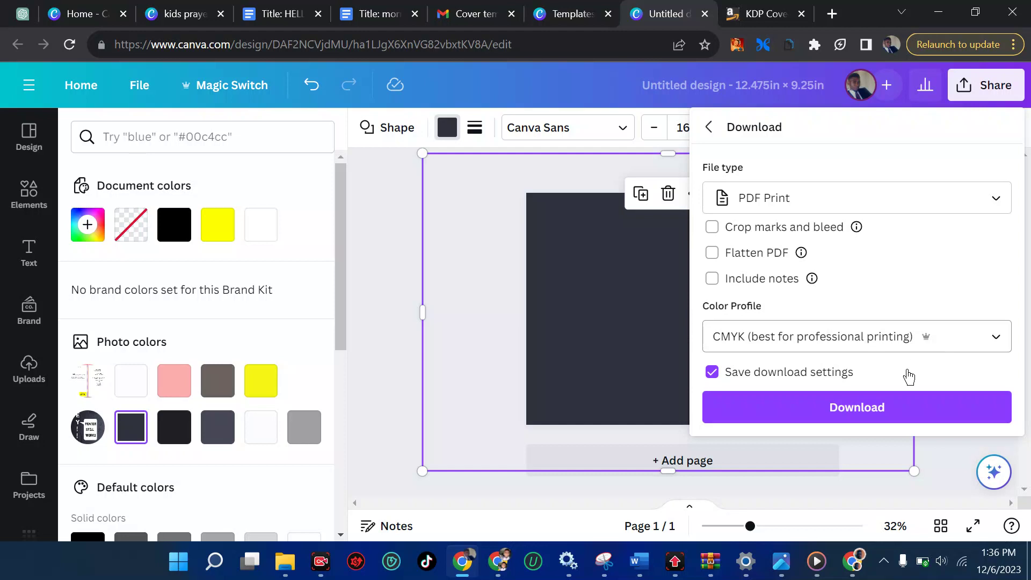
left_click(863, 410)
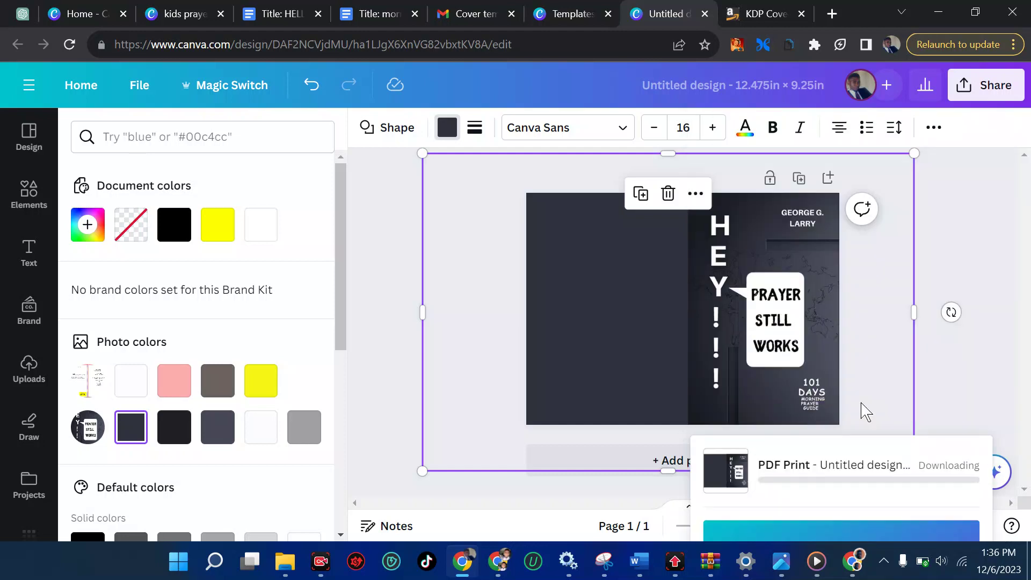